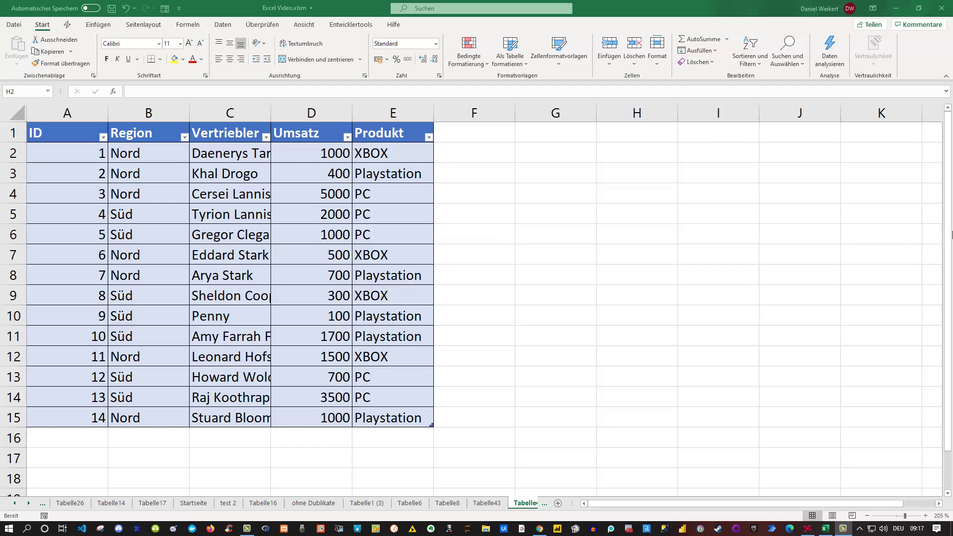
Widen column C (Vertriebler) and auto-fit it so every salesperson's full name is visible
{"action": "left_click", "coordinate": [574, 153]}
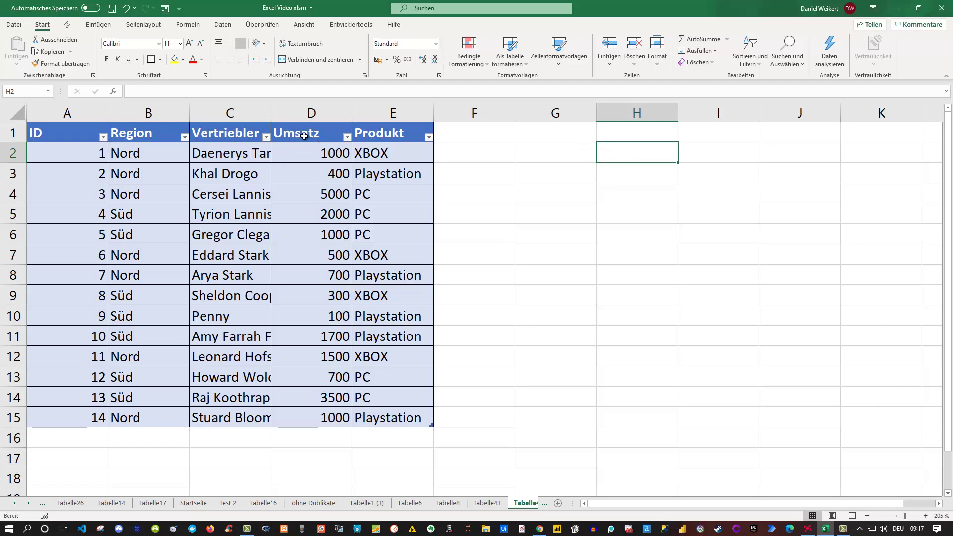
{"action": "mouse_move", "coordinate": [270, 112]}
{"action": "left_mouse_down"}
{"action": "mouse_move", "coordinate": [310, 115]}
{"action": "mouse_move", "coordinate": [301, 114]}
{"action": "left_mouse_up"}
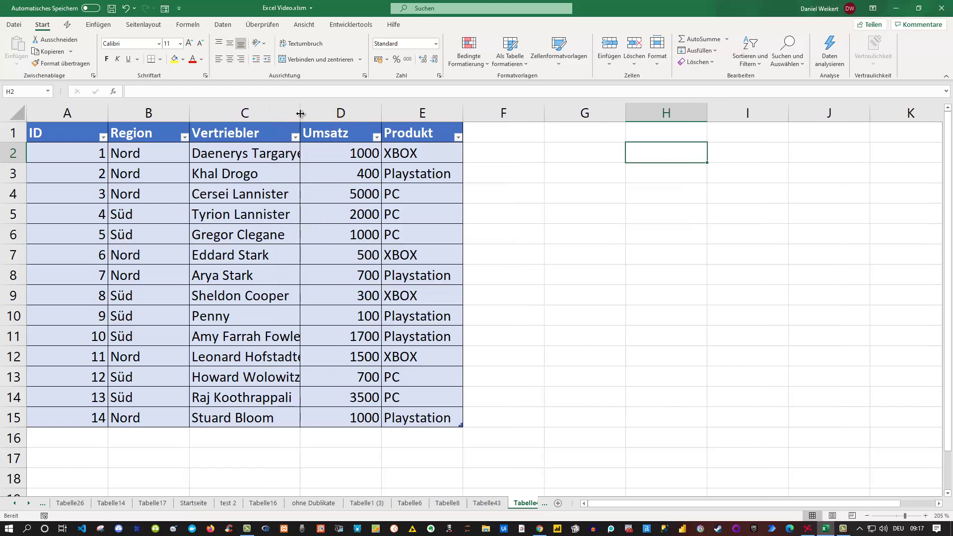
{"action": "double_click", "coordinate": [300, 111]}
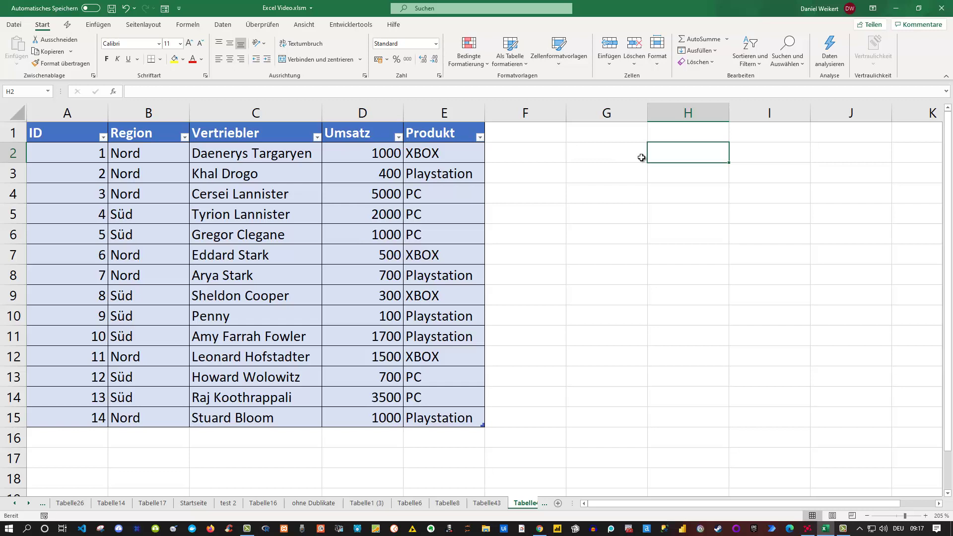
Enter a salesperson's full name in H2, correcting the typo, and locate that seller's row 5
{"action": "type", "text": "Tyri"}
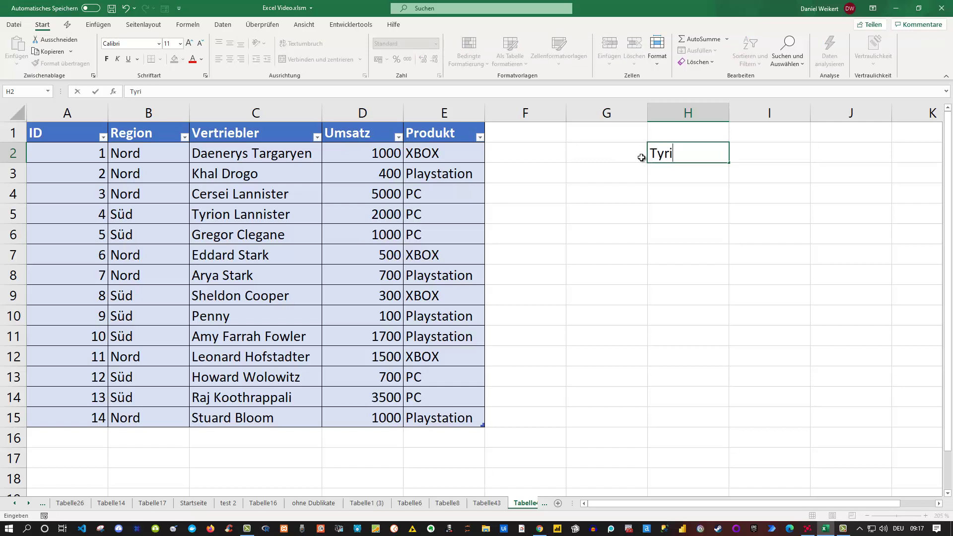
{"action": "type", "text": "no"}
{"action": "key", "text": "BackSpace"}
{"action": "key", "text": "BackSpace"}
{"action": "type", "text": "on La"}
{"action": "type", "text": "nnister"}
{"action": "key", "text": "Return"}
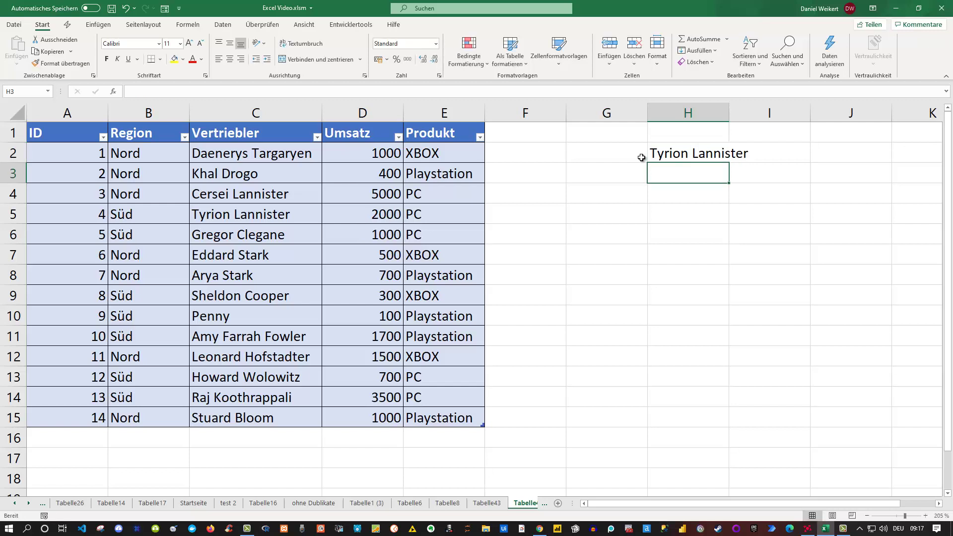
{"action": "left_click", "coordinate": [665, 154]}
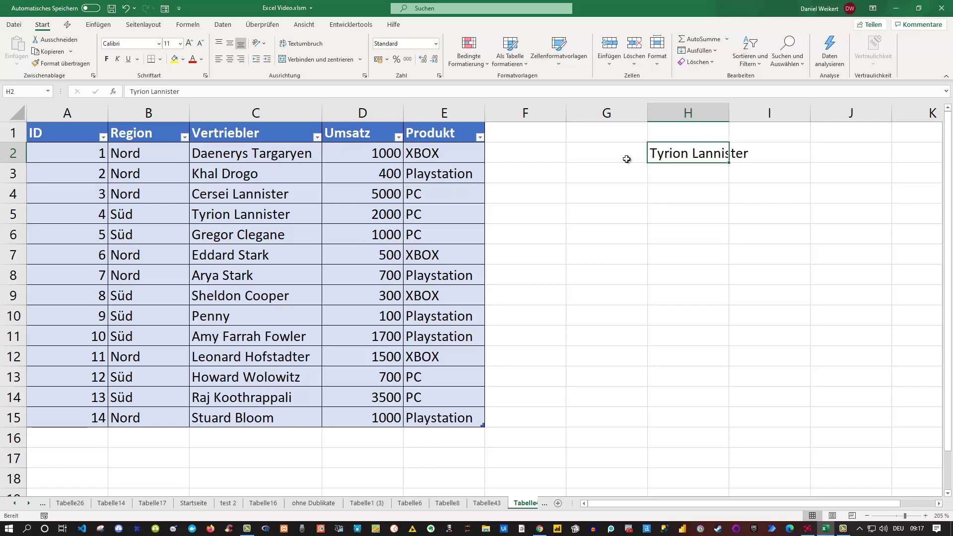
{"action": "left_click_drag", "start_coordinate": [349, 212], "coordinate": [432, 216]}
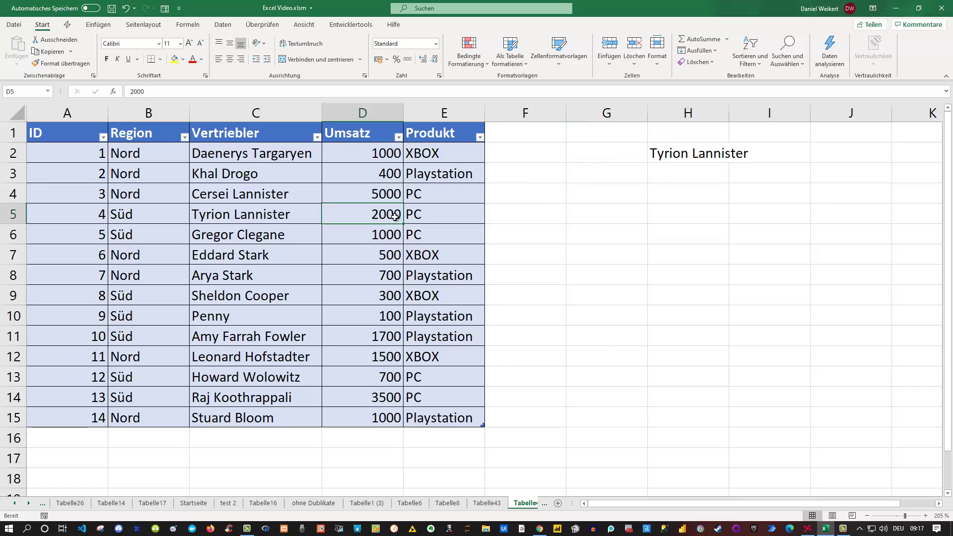
{"action": "left_click", "coordinate": [681, 188]}
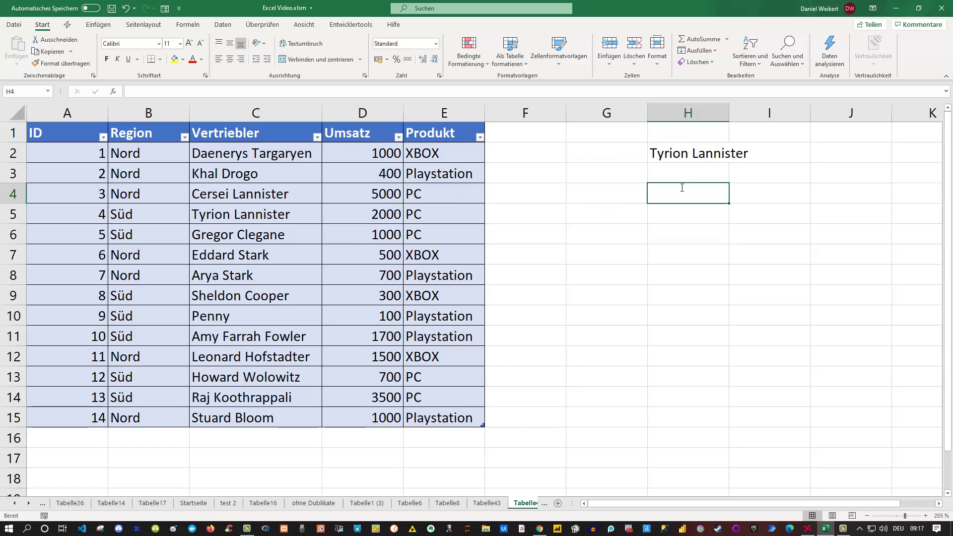
Enter =SVERWEIS(H2;Vertriebler:Produkt range;2;0) in H4, returning the Umsatz 2000
{"action": "type", "text": "=sv"}
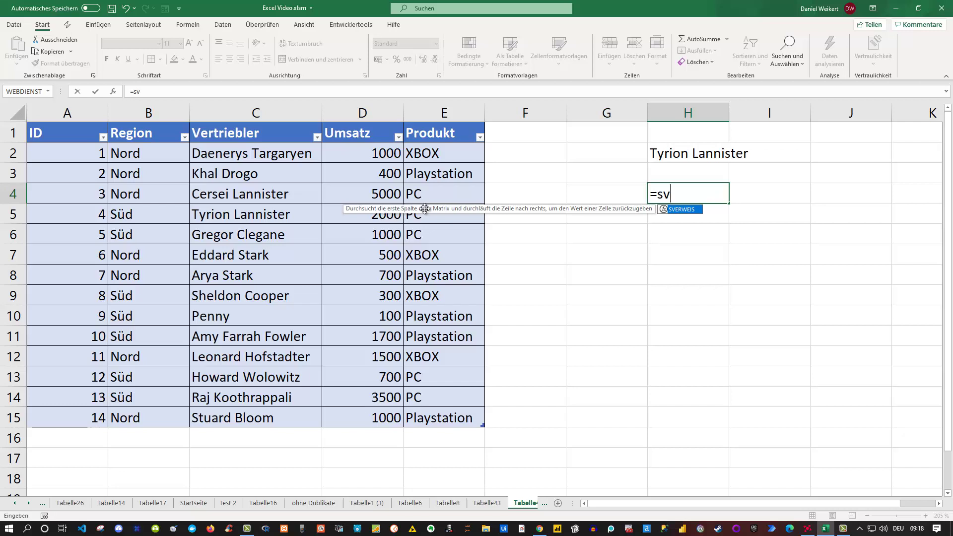
{"action": "key", "text": "Tab"}
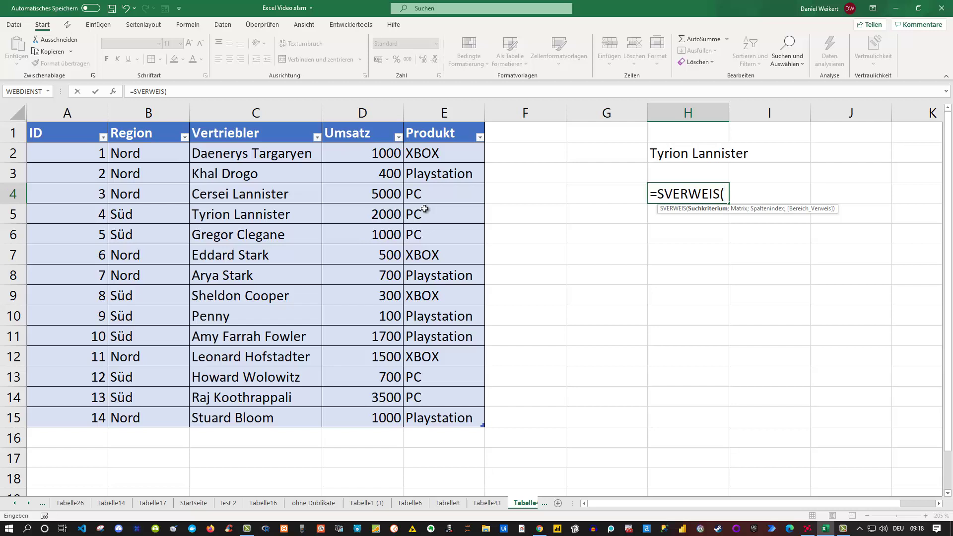
{"action": "left_click", "coordinate": [670, 153]}
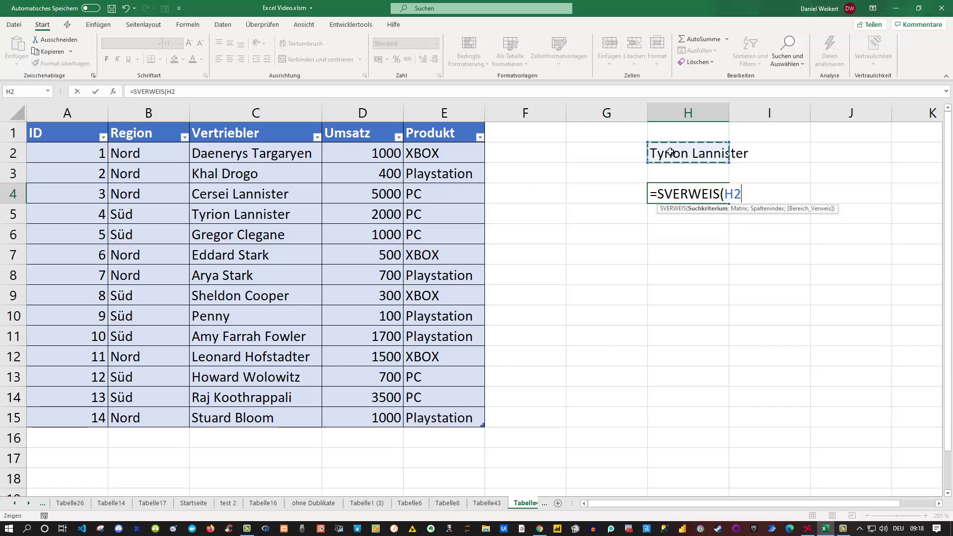
{"action": "type", "text": ";"}
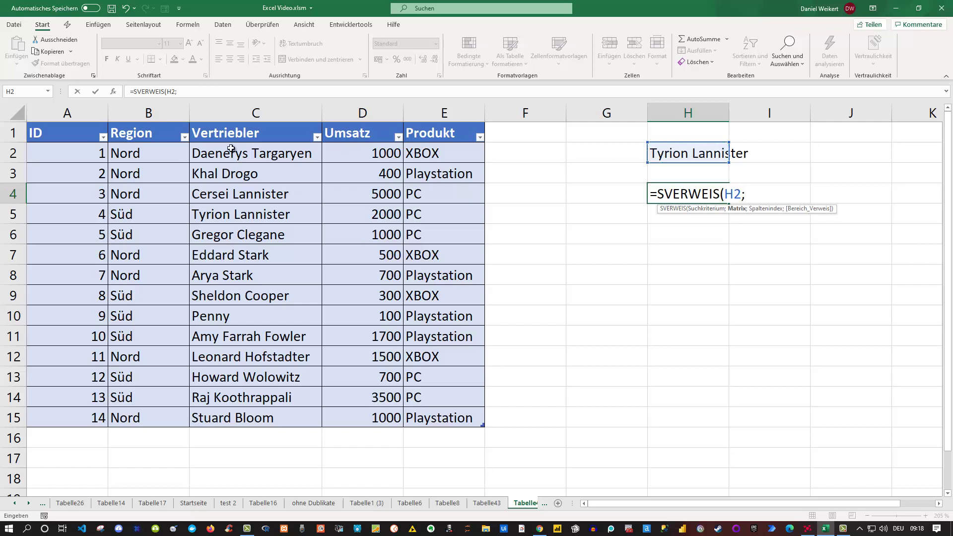
{"action": "left_click_drag", "start_coordinate": [230, 149], "coordinate": [430, 413]}
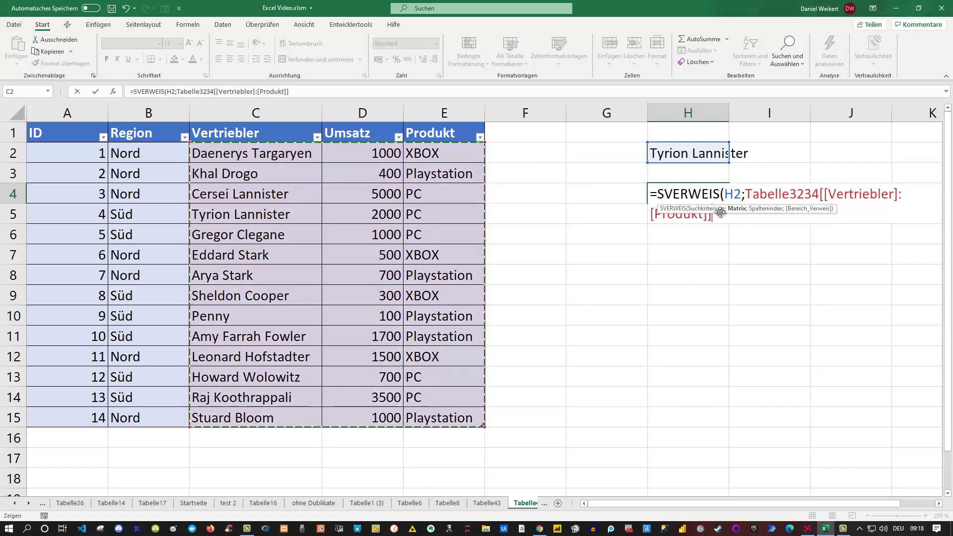
{"action": "type", "text": ";"}
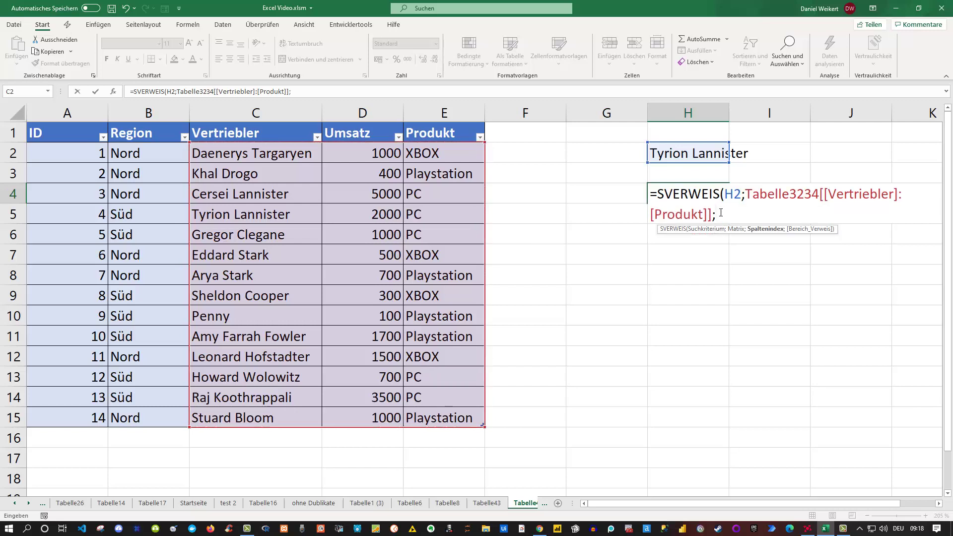
{"action": "type", "text": "2"}
{"action": "type", "text": ";"}
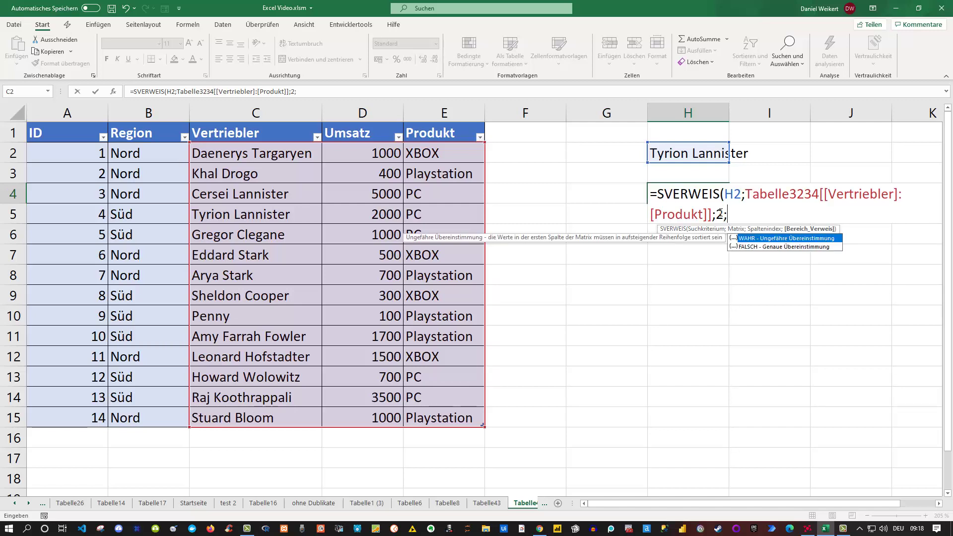
{"action": "type", "text": "0"}
{"action": "type", "text": ")"}
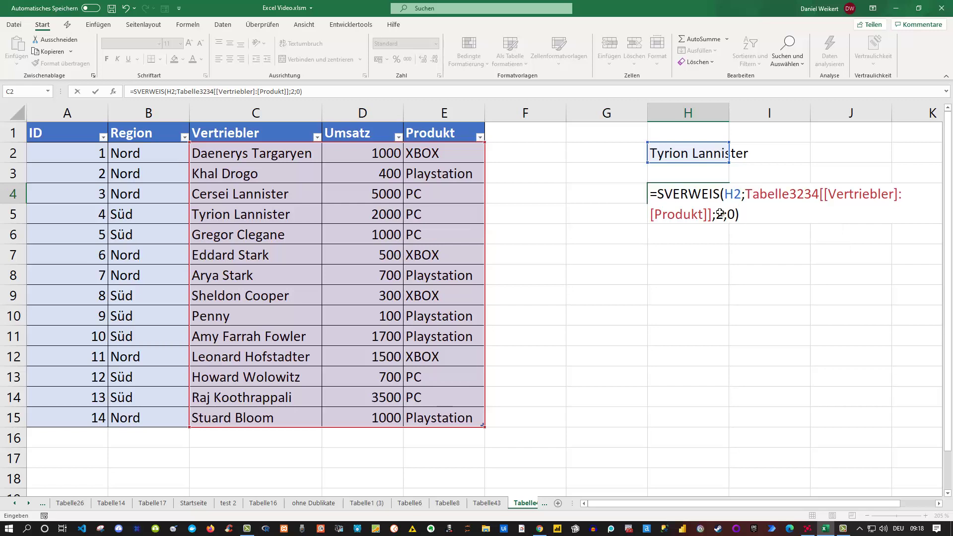
{"action": "key", "text": "Return"}
{"action": "left_click", "coordinate": [712, 199]}
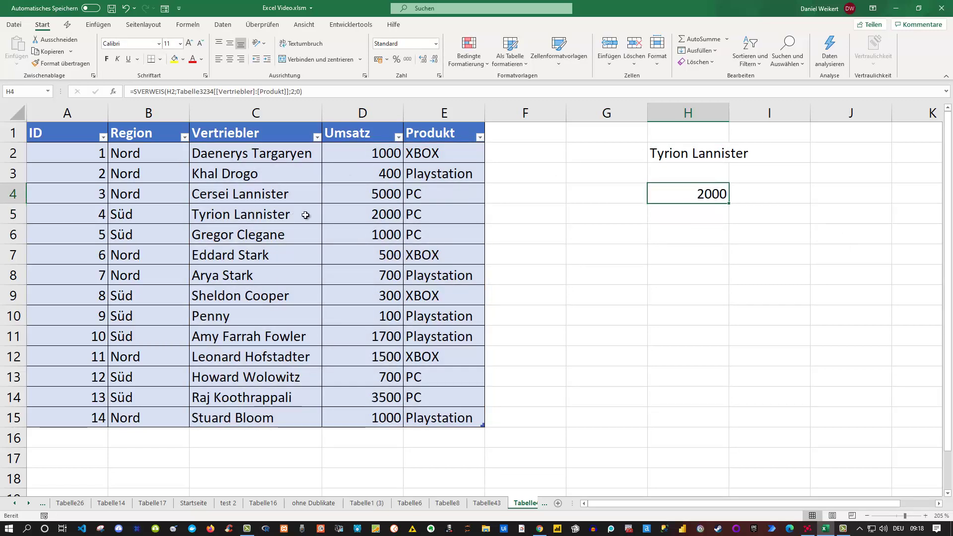
{"action": "left_click", "coordinate": [340, 217]}
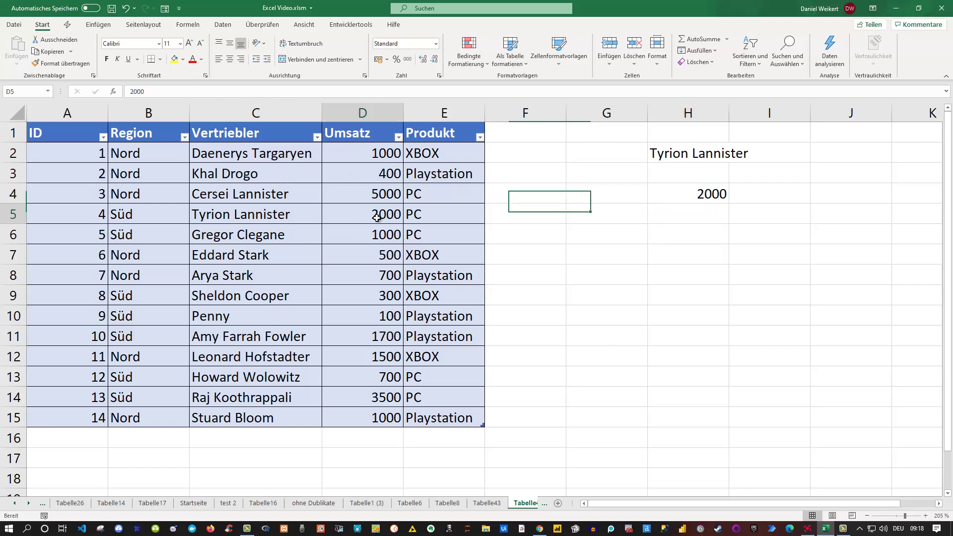
Change H4's SVERWEIS column index from 2 to 3 so it returns PC
{"action": "left_click", "coordinate": [692, 193]}
{"action": "double_click", "coordinate": [692, 194]}
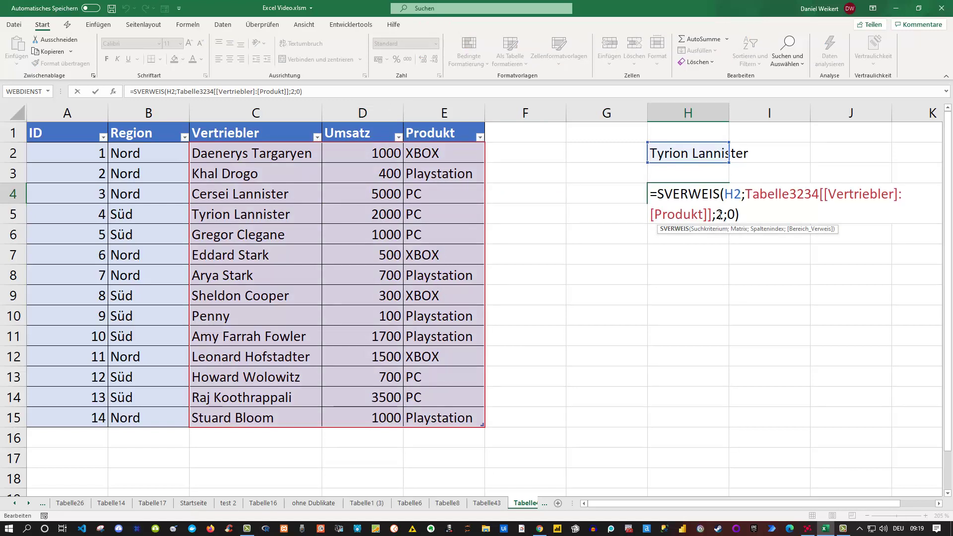
{"action": "double_click", "coordinate": [719, 214]}
{"action": "type", "text": "3"}
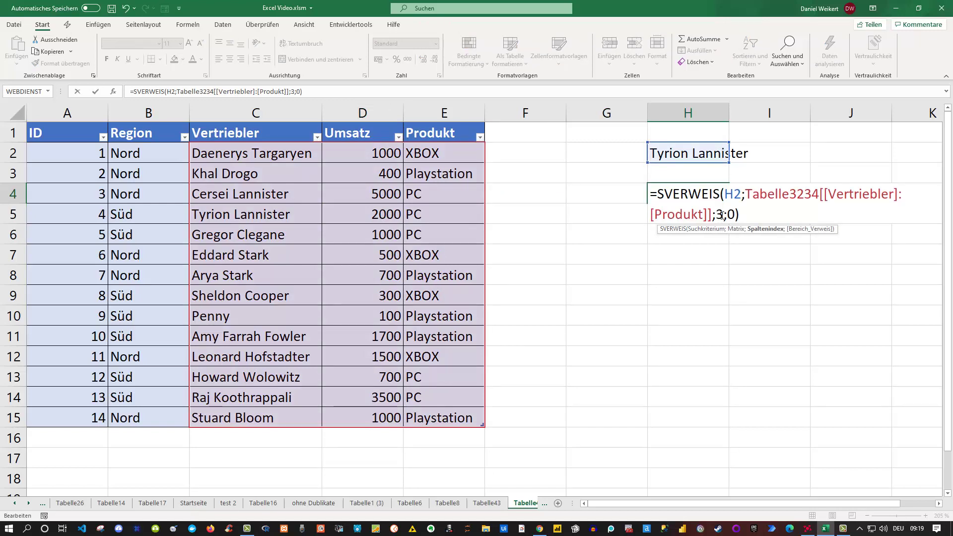
{"action": "key", "text": "Return"}
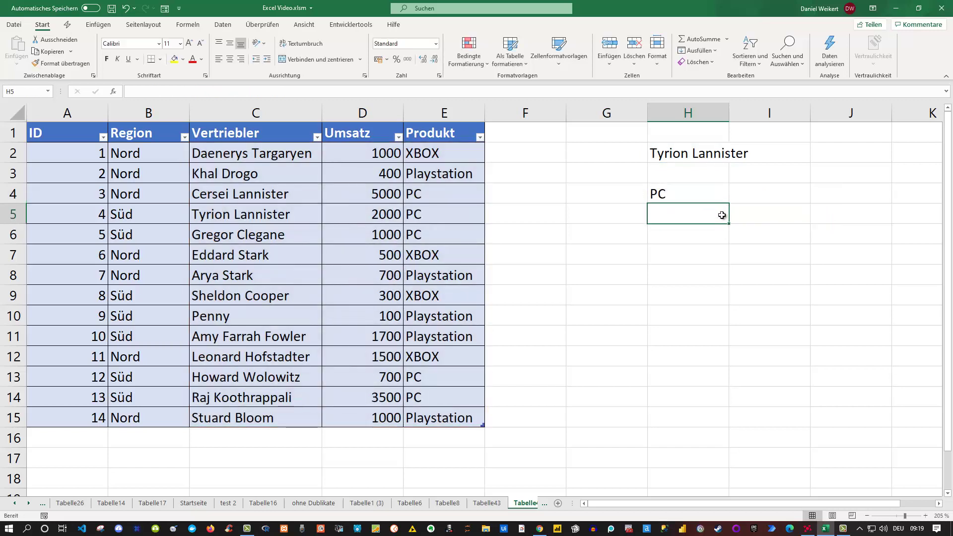
Compare H4's result against row 5's name, Umsatz and Produkt, then reconfirm the formula
{"action": "left_click", "coordinate": [244, 219]}
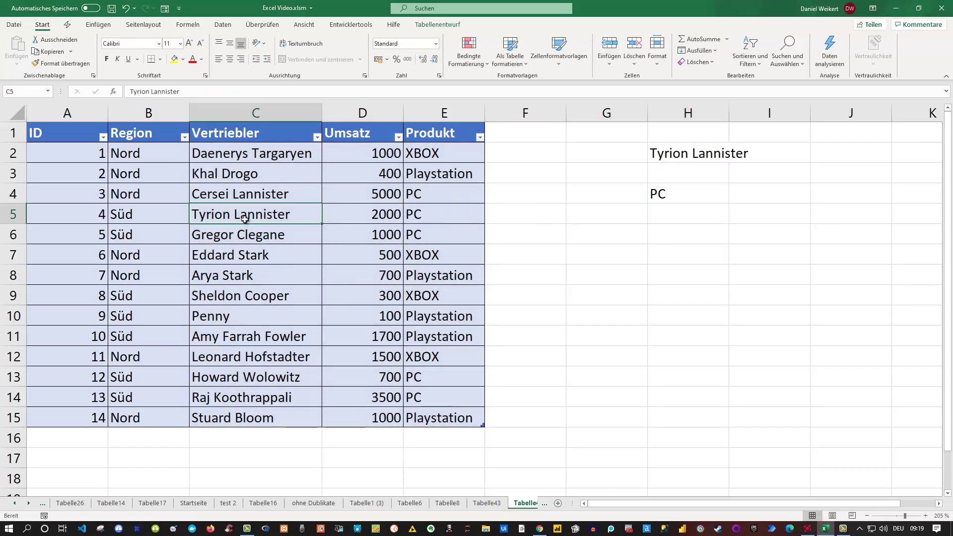
{"action": "left_click", "coordinate": [397, 216]}
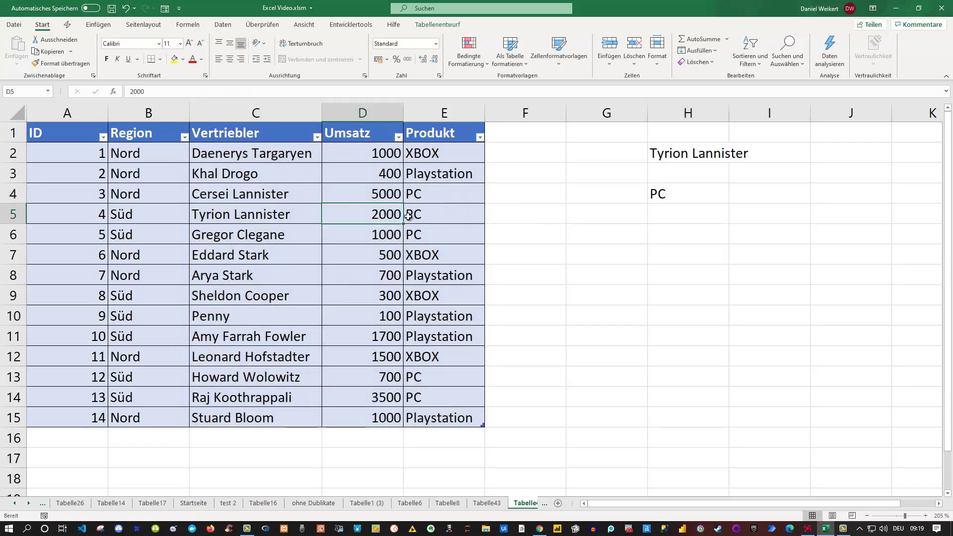
{"action": "left_click", "coordinate": [408, 217]}
{"action": "left_click", "coordinate": [667, 194]}
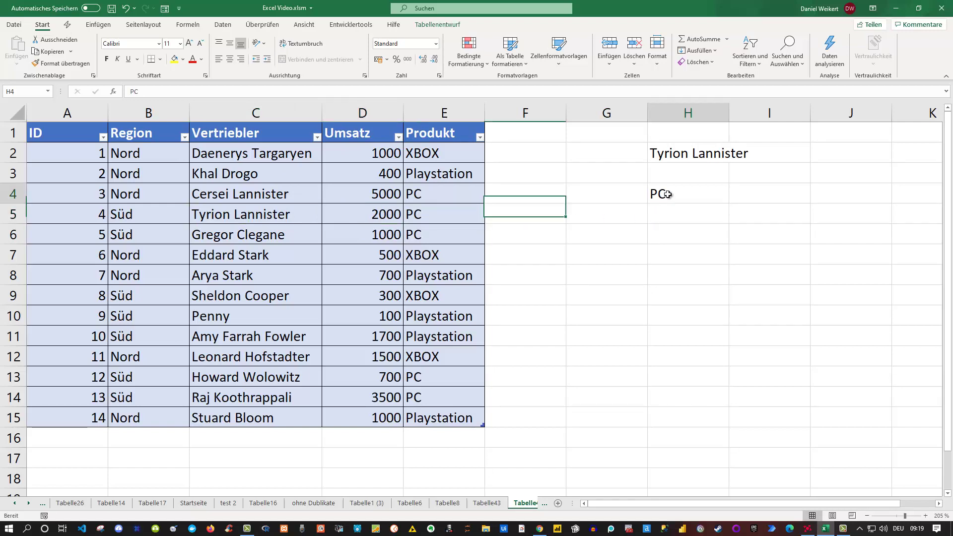
{"action": "double_click", "coordinate": [666, 194]}
{"action": "double_click", "coordinate": [719, 214]}
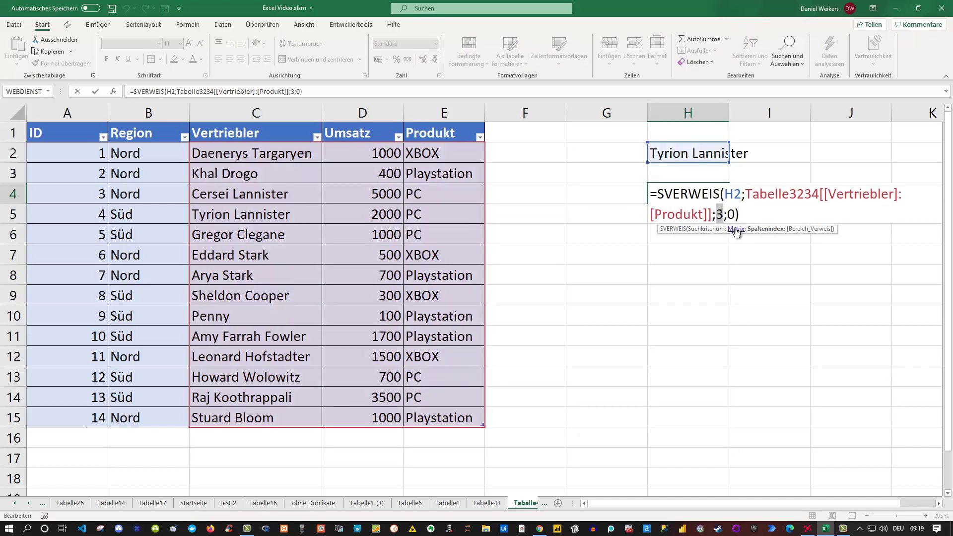
{"action": "key", "text": "ctrl+Return"}
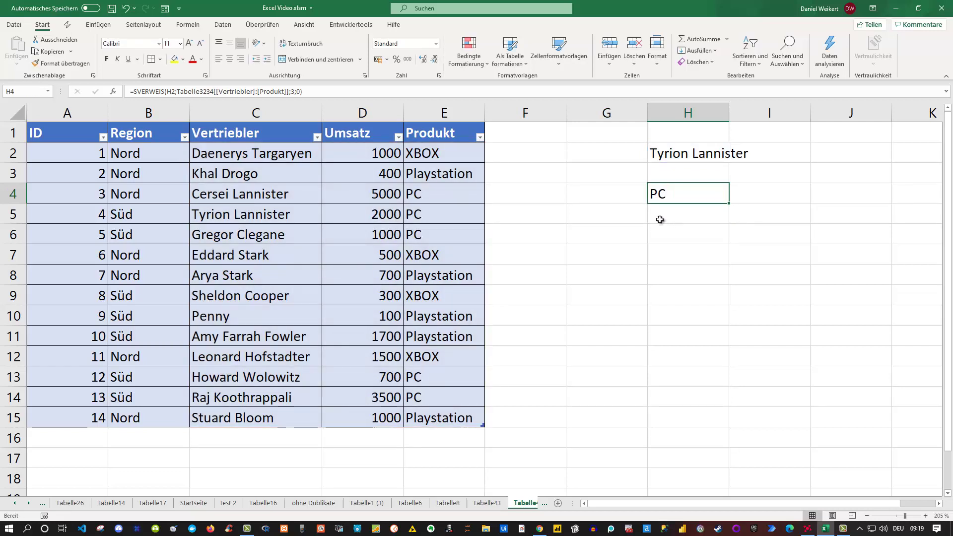
Start =INDEX( in H6 over the Vertriebler–Produkt columns and nest VERGLEICH( as the row argument
{"action": "left_click", "coordinate": [660, 235]}
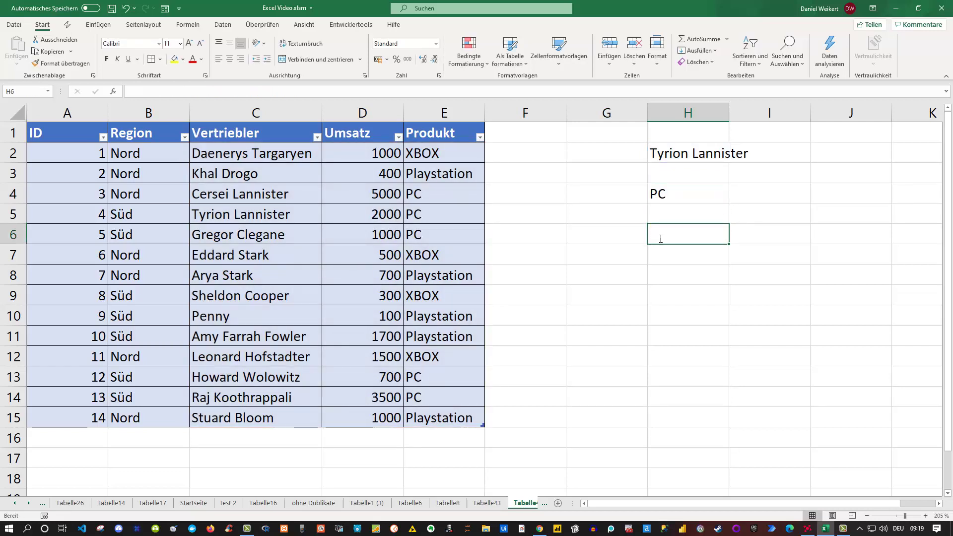
{"action": "type", "text": "=inde"}
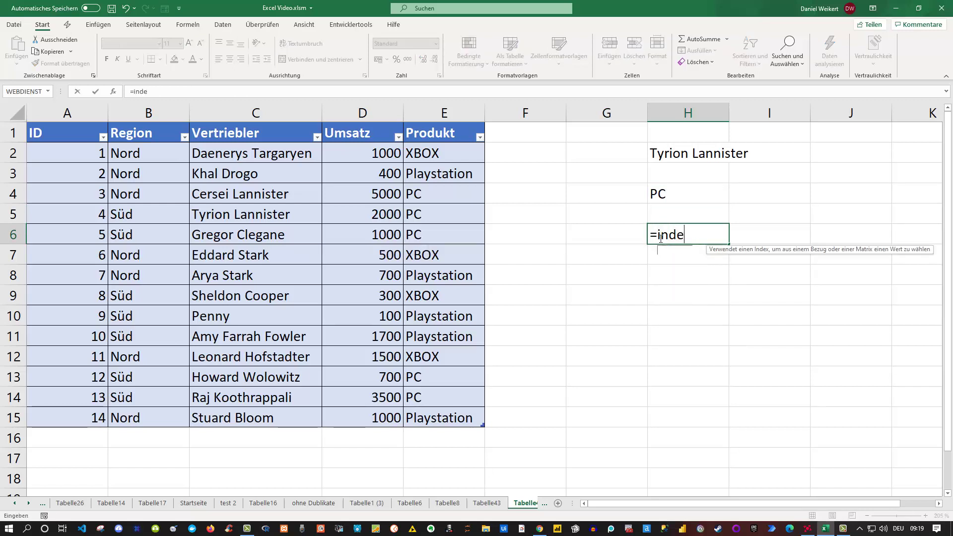
{"action": "type", "text": "x"}
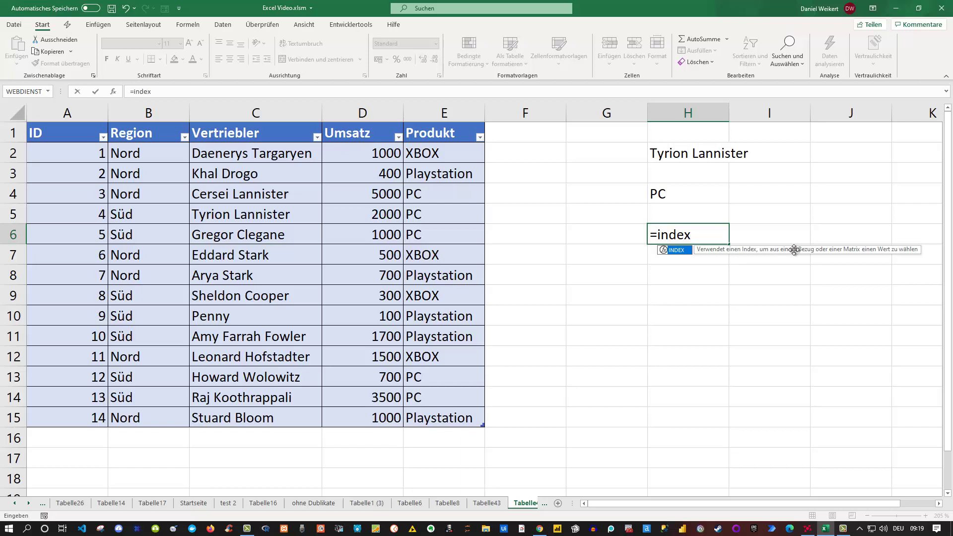
{"action": "key", "text": "Tab"}
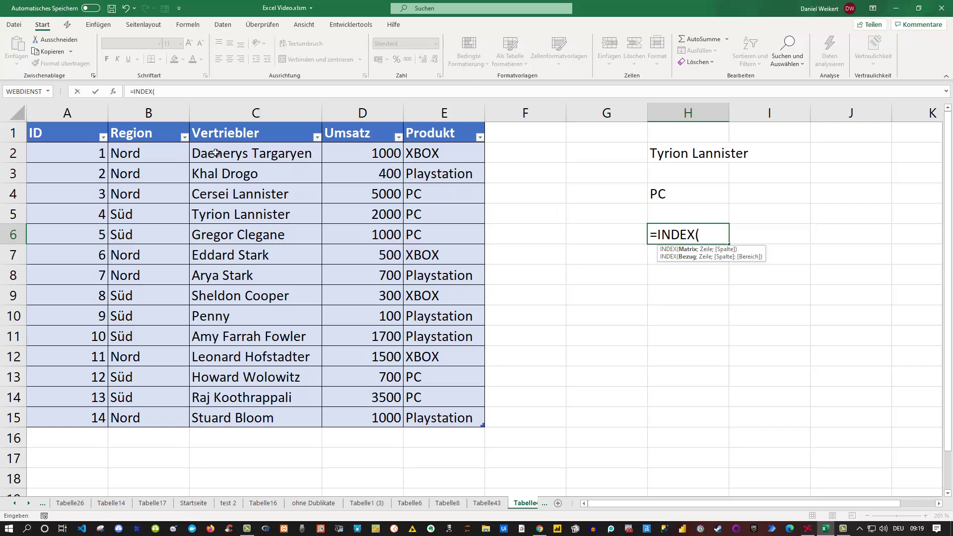
{"action": "left_click_drag", "start_coordinate": [215, 153], "coordinate": [421, 413]}
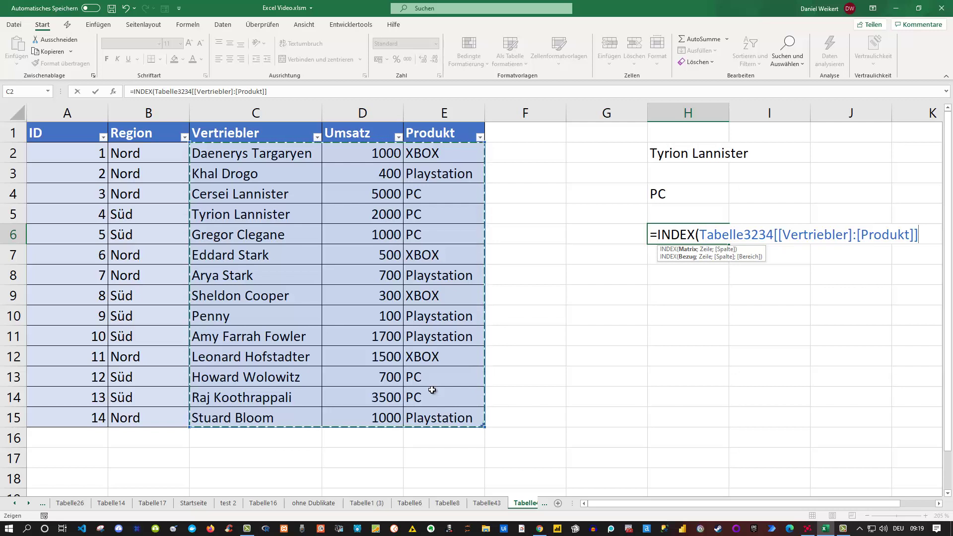
{"action": "type", "text": ";"}
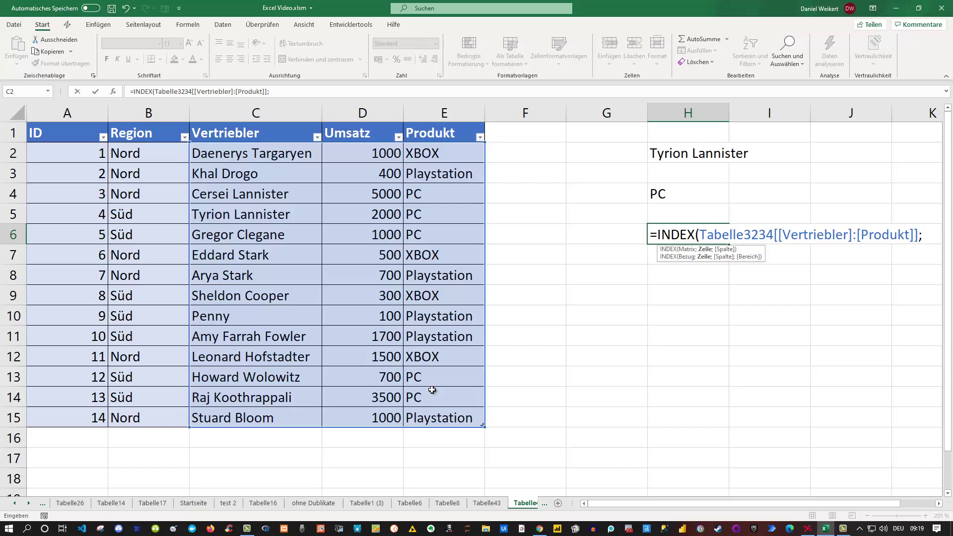
{"action": "type", "text": "ver"}
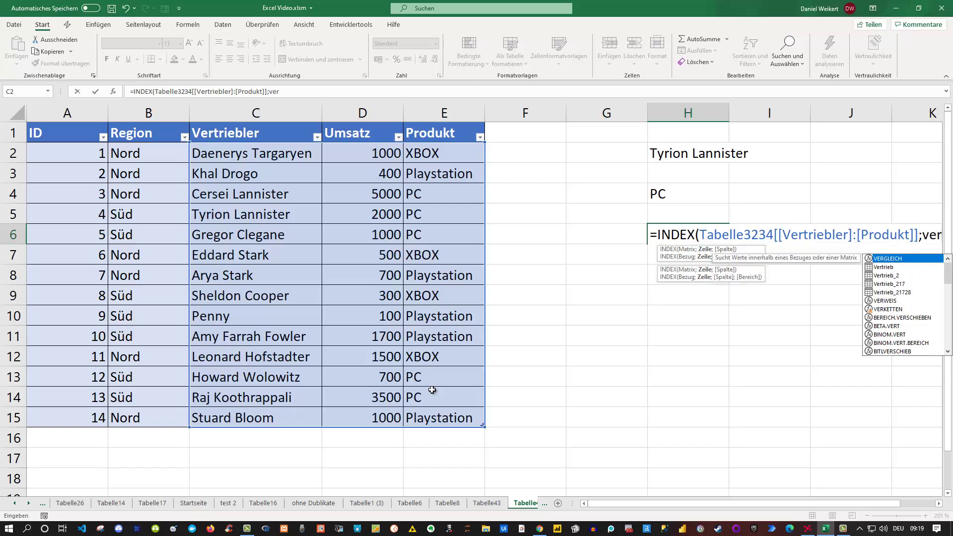
{"action": "type", "text": "g"}
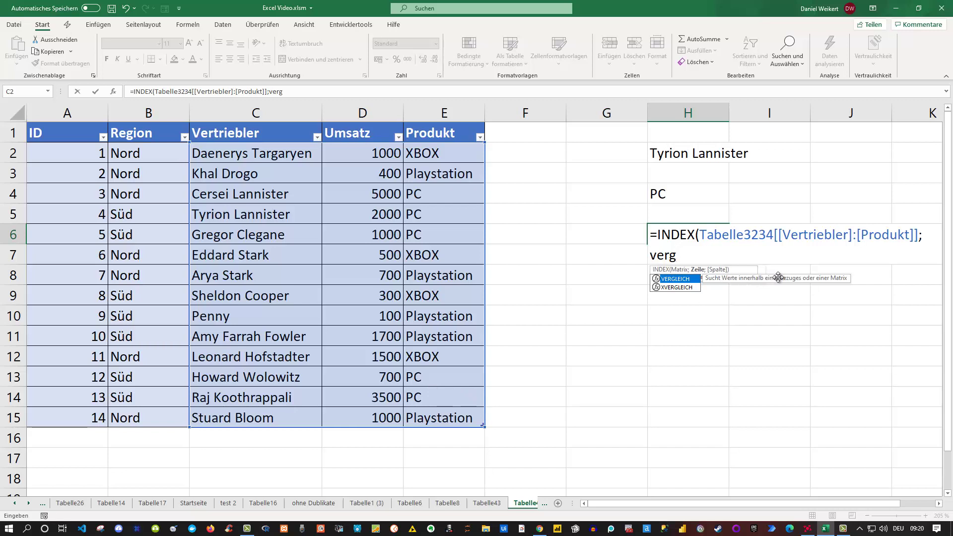
{"action": "key", "text": "Tab"}
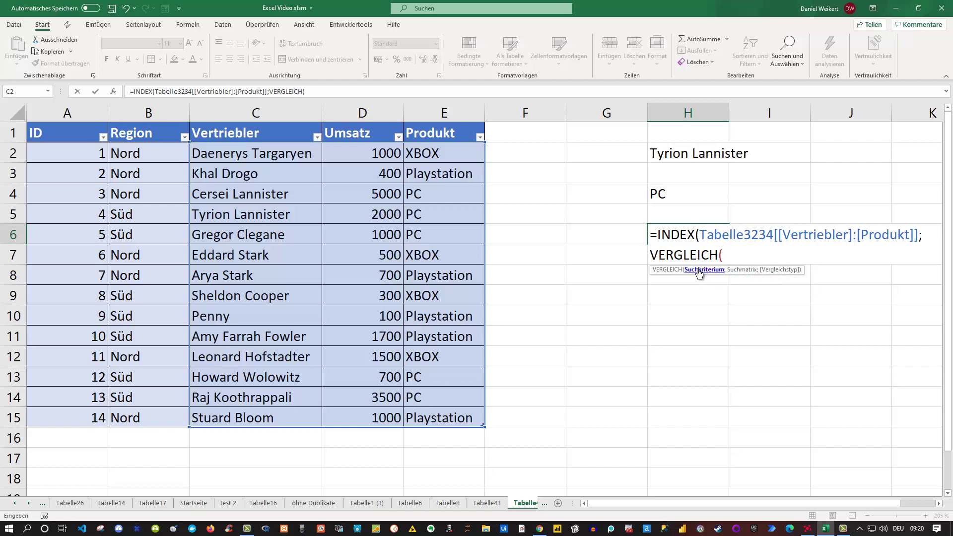
Complete H6 with VERGLEICH(H2;Vertriebler column;0) and column 2, returning Umsatz 2000
{"action": "left_click", "coordinate": [678, 153]}
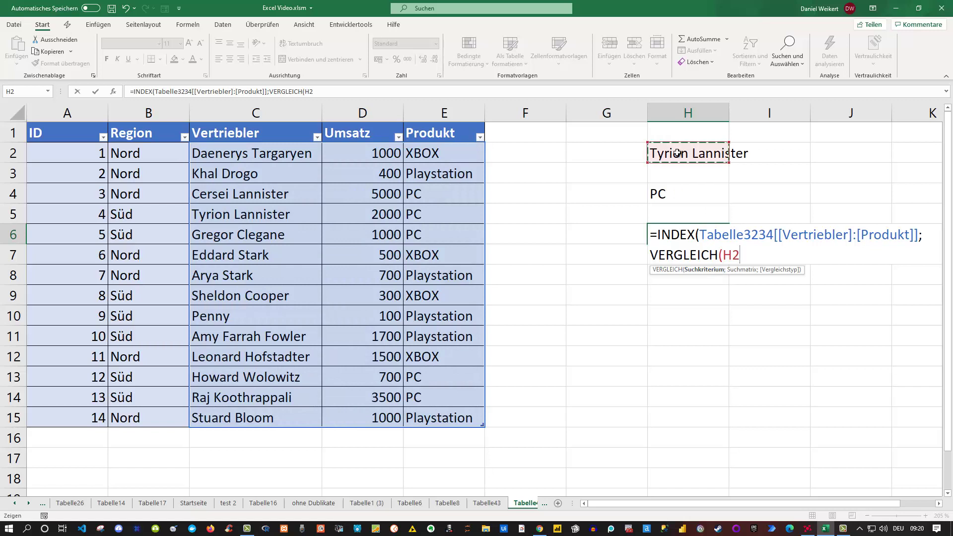
{"action": "type", "text": ";"}
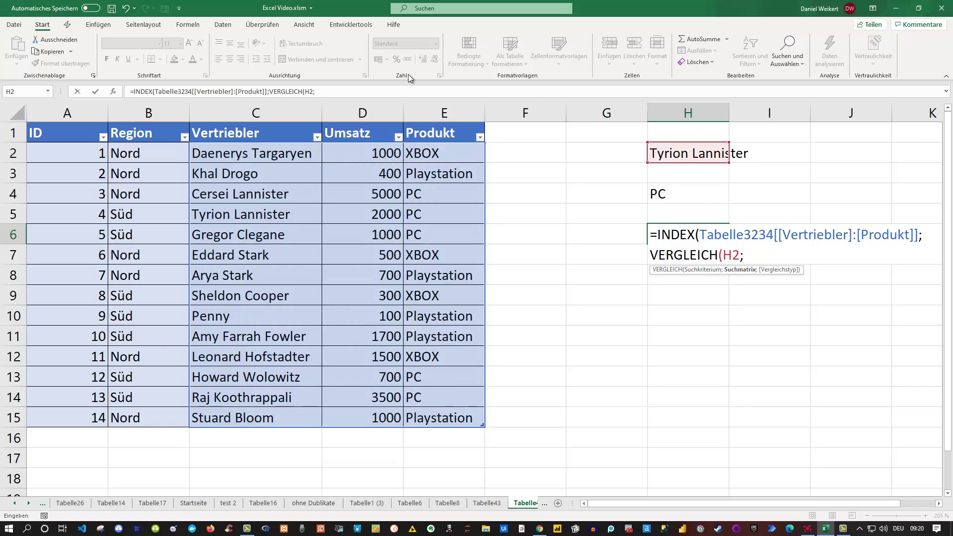
{"action": "left_click_drag", "start_coordinate": [243, 151], "coordinate": [251, 417]}
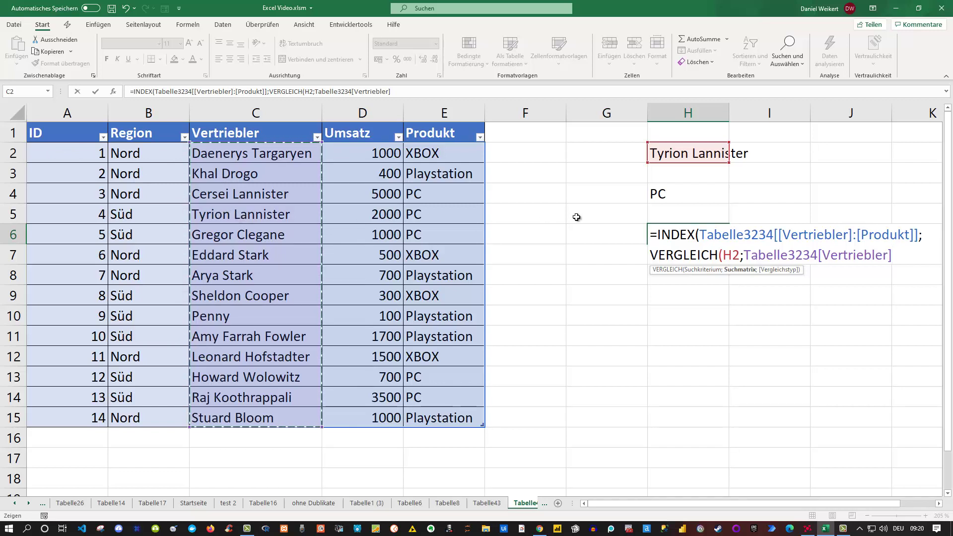
{"action": "type", "text": ";0"}
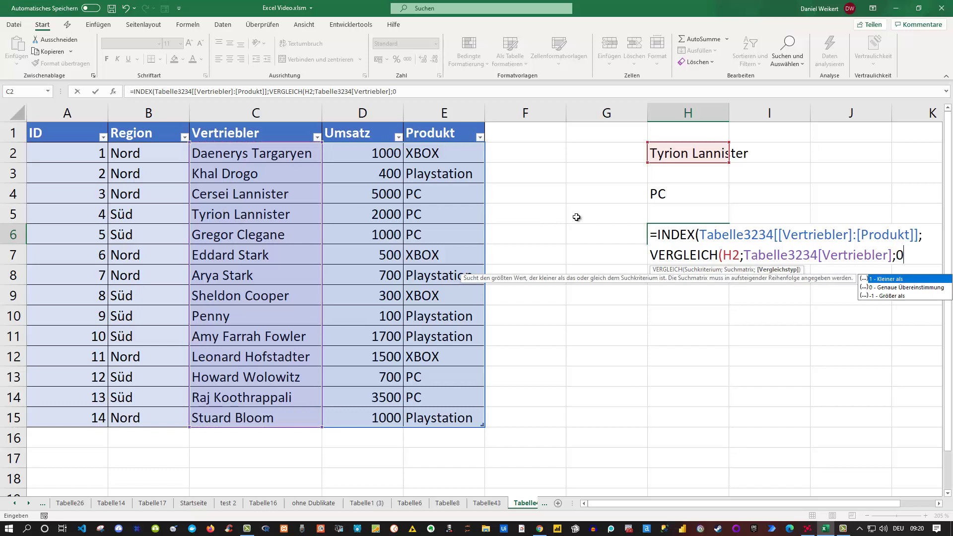
{"action": "type", "text": ")"}
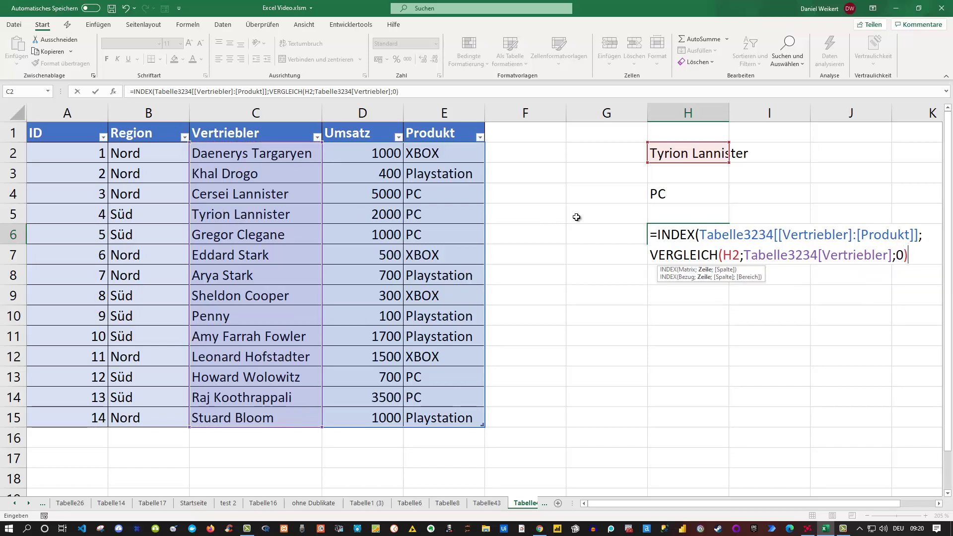
{"action": "type", "text": ";2"}
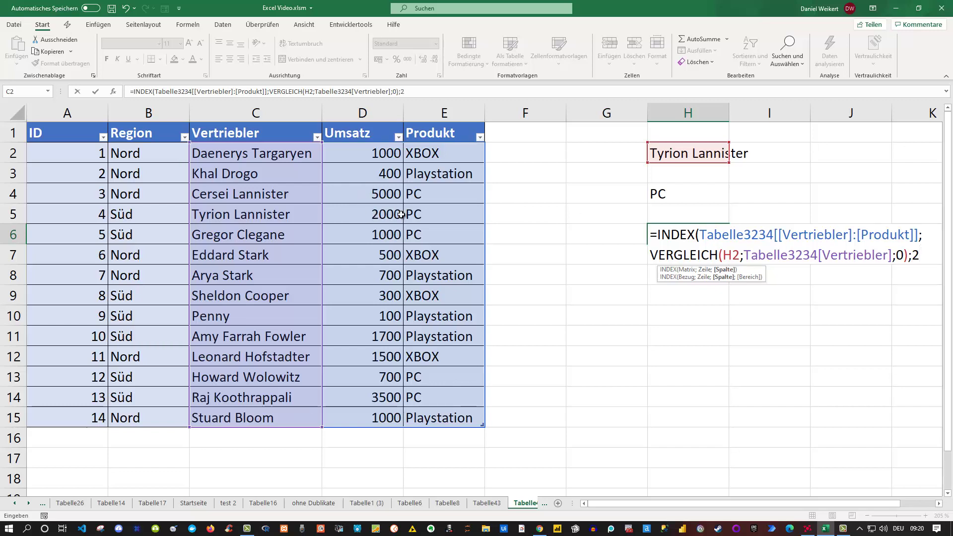
{"action": "type", "text": ")"}
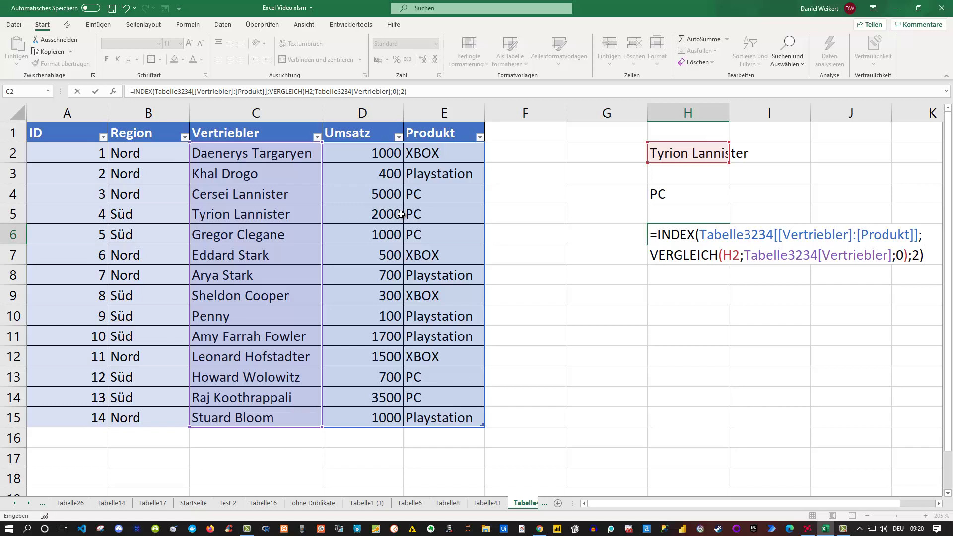
{"action": "key", "text": "Return"}
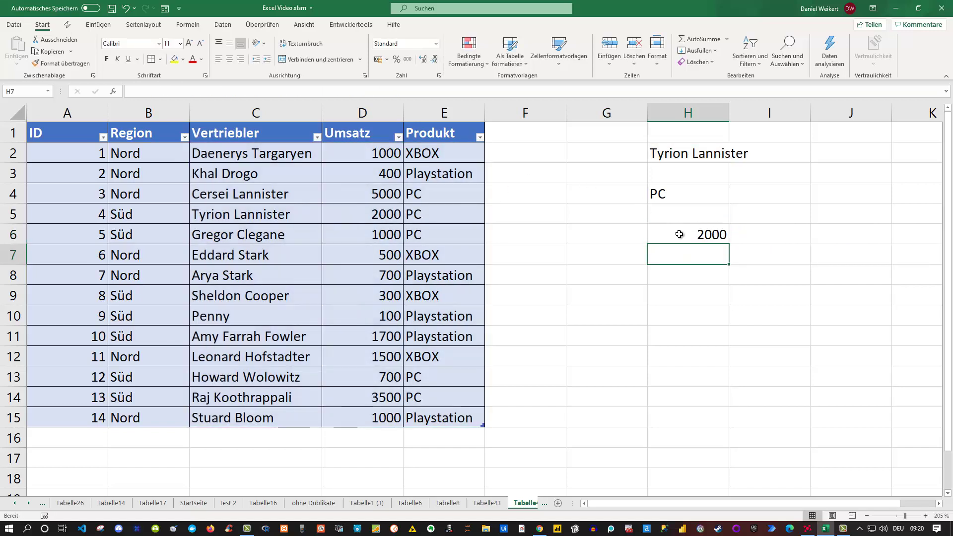
Change H6's INDEX column argument from 2 to 3 so it returns PC
{"action": "double_click", "coordinate": [679, 235]}
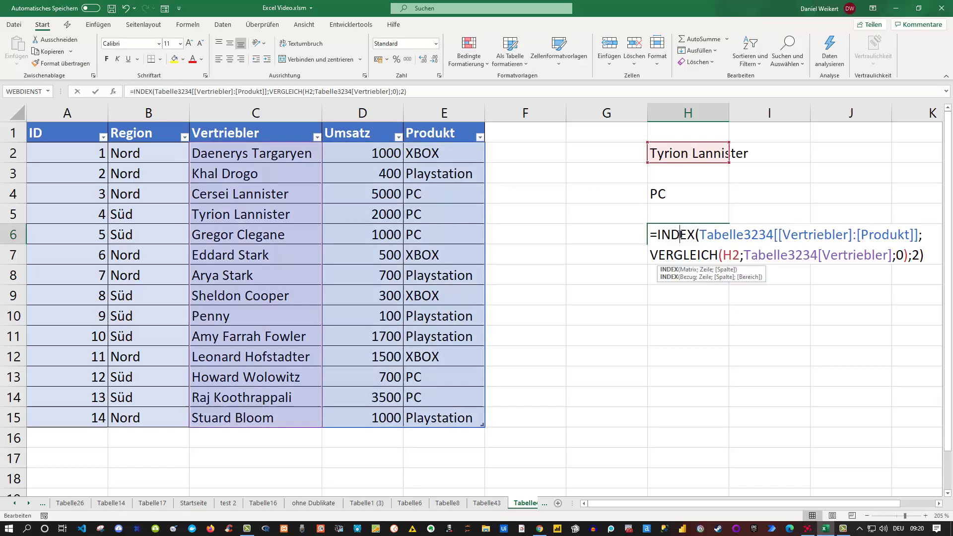
{"action": "double_click", "coordinate": [914, 255]}
{"action": "type", "text": "3"}
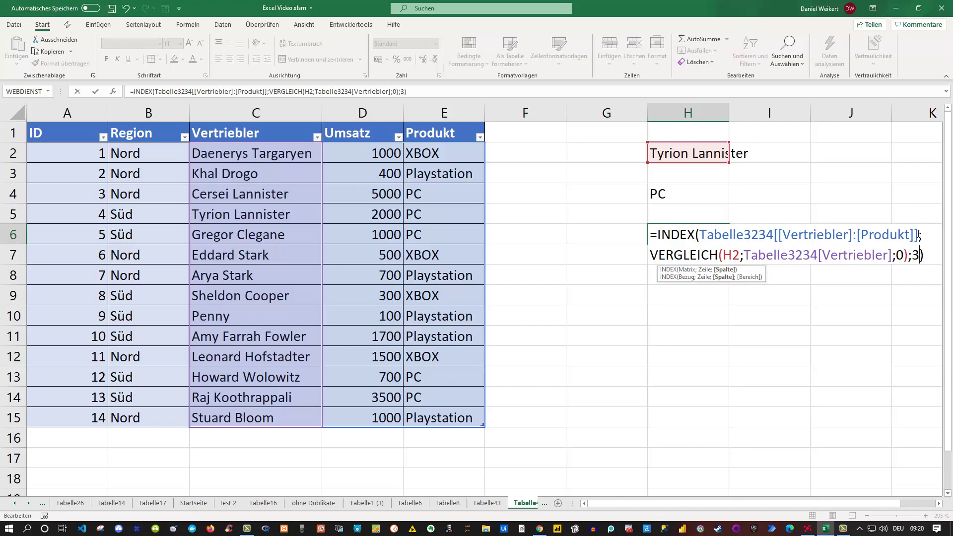
{"action": "key", "text": "Return"}
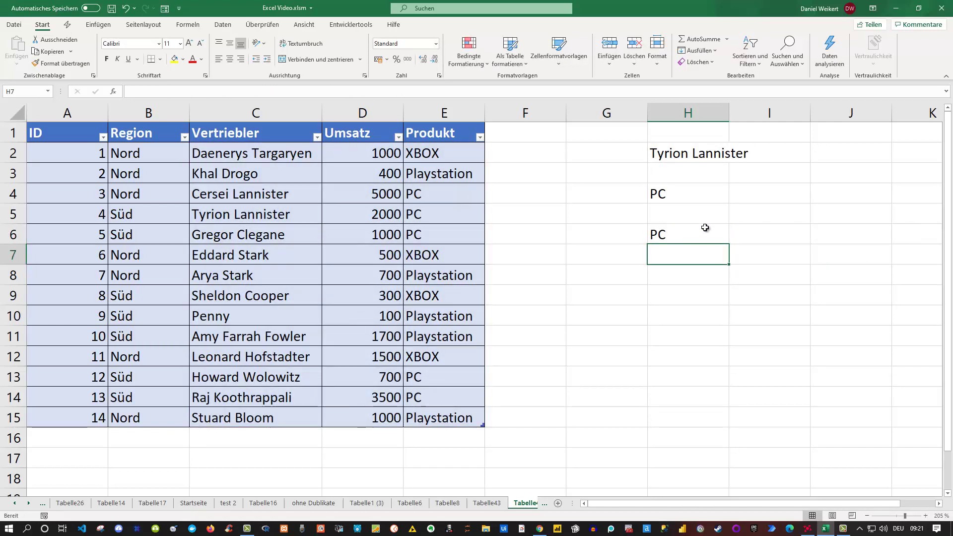
{"action": "left_click", "coordinate": [680, 153]}
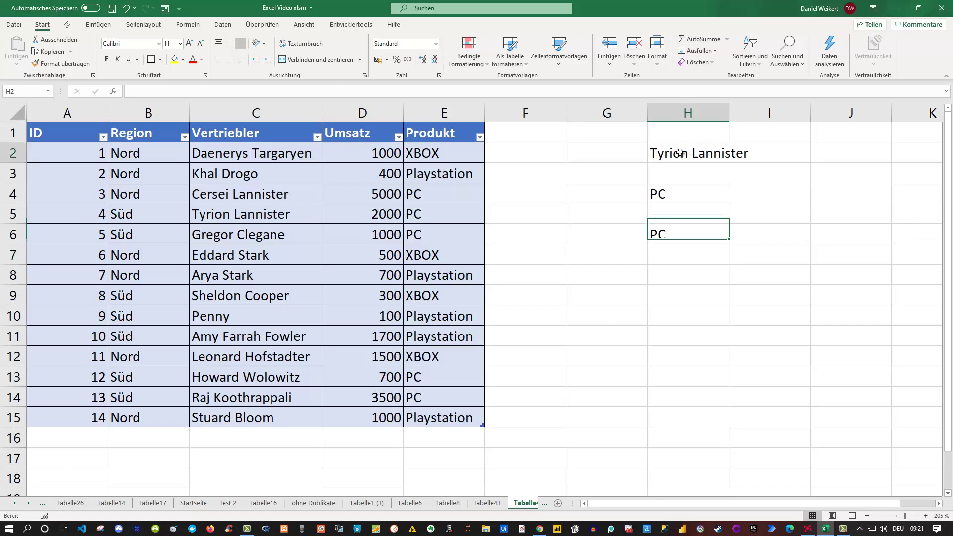
Enter another salesperson's name in H2 and verify H4 and H6 both return Playstation
{"action": "type", "text": "K"}
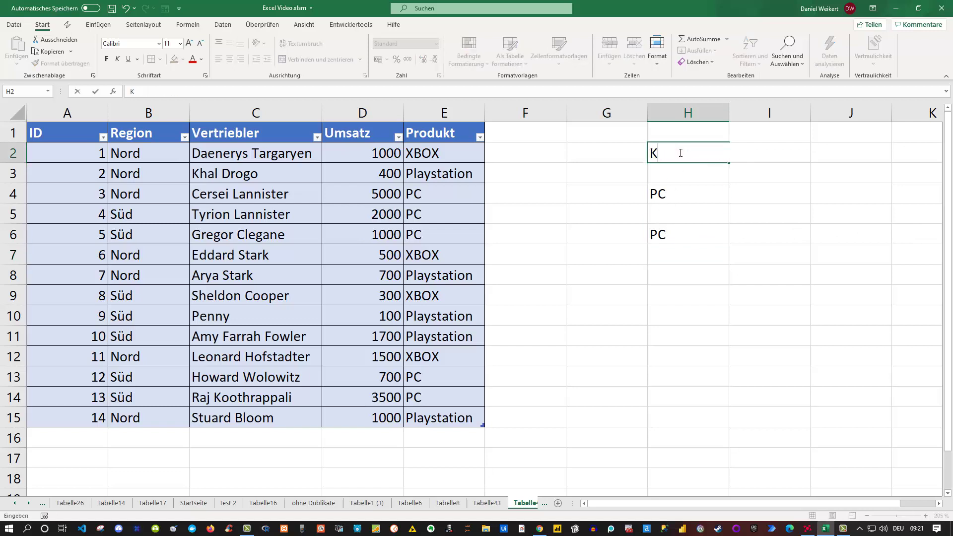
{"action": "type", "text": "hal Drogo"}
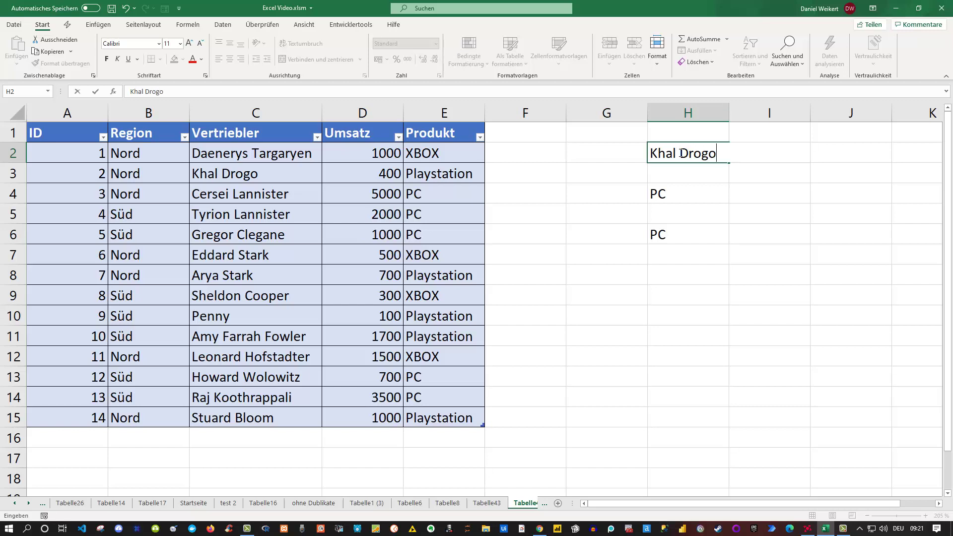
{"action": "key", "text": "Return"}
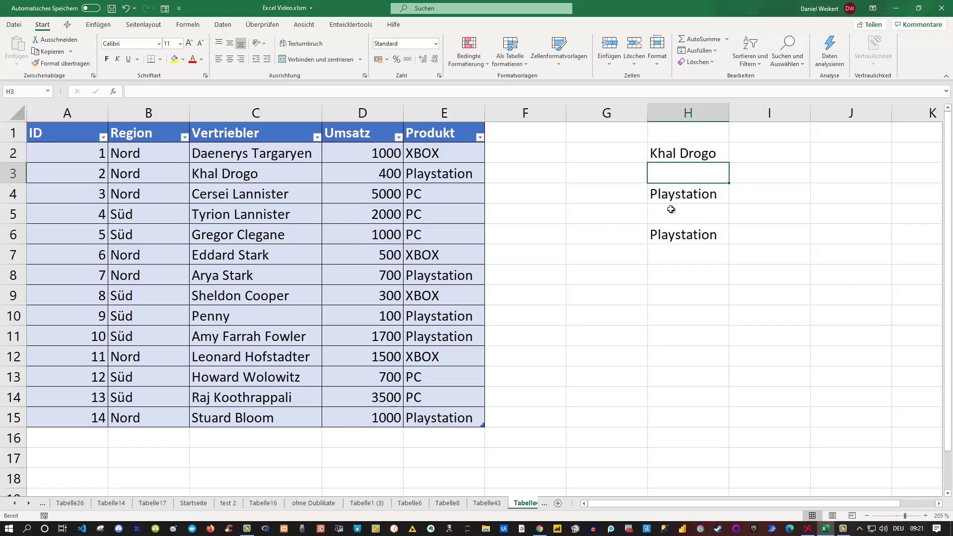
{"action": "left_click", "coordinate": [248, 174]}
{"action": "left_click", "coordinate": [436, 175]}
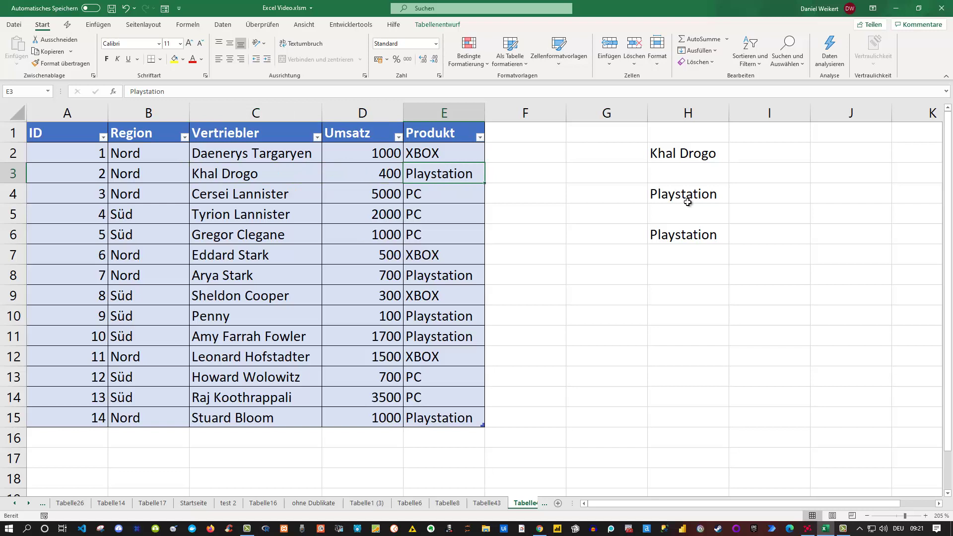
{"action": "left_click", "coordinate": [682, 237]}
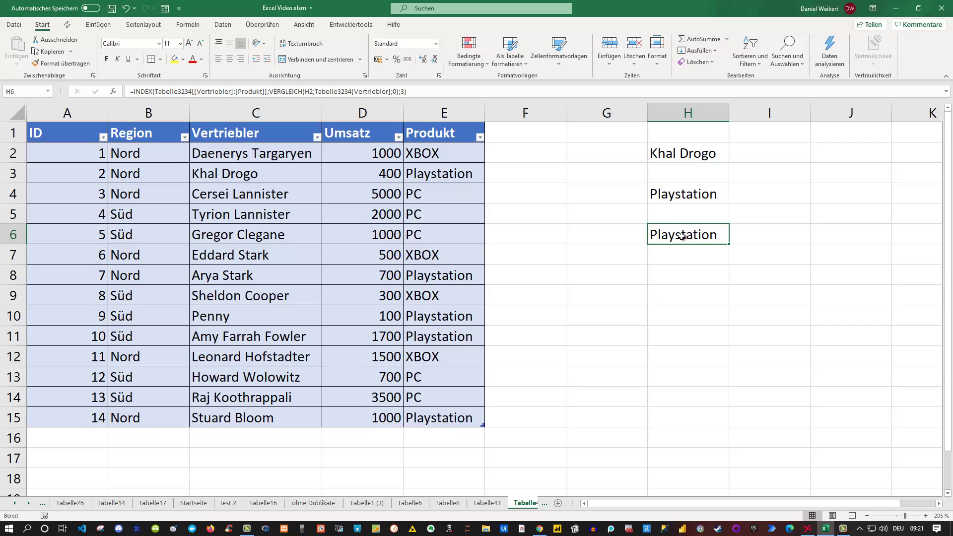
{"action": "double_click", "coordinate": [683, 236]}
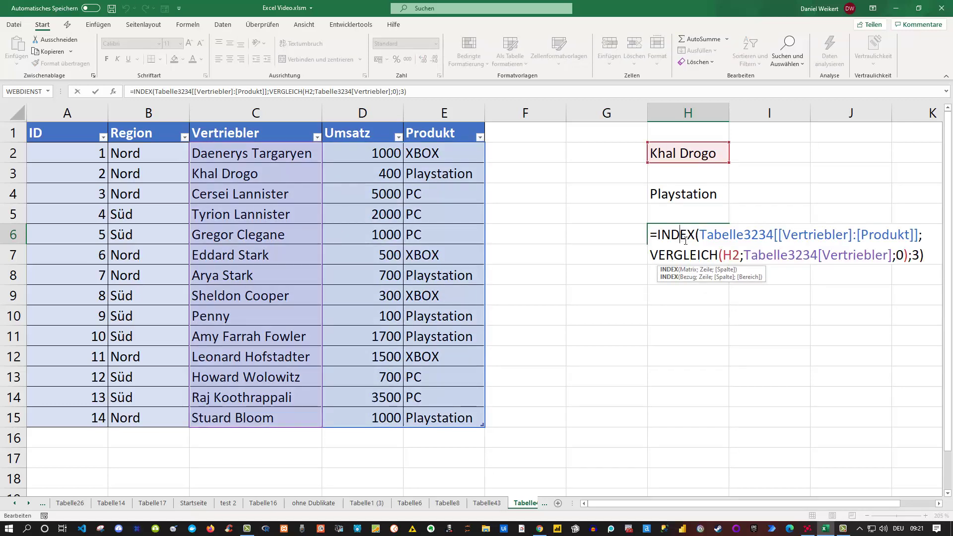
{"action": "double_click", "coordinate": [917, 255]}
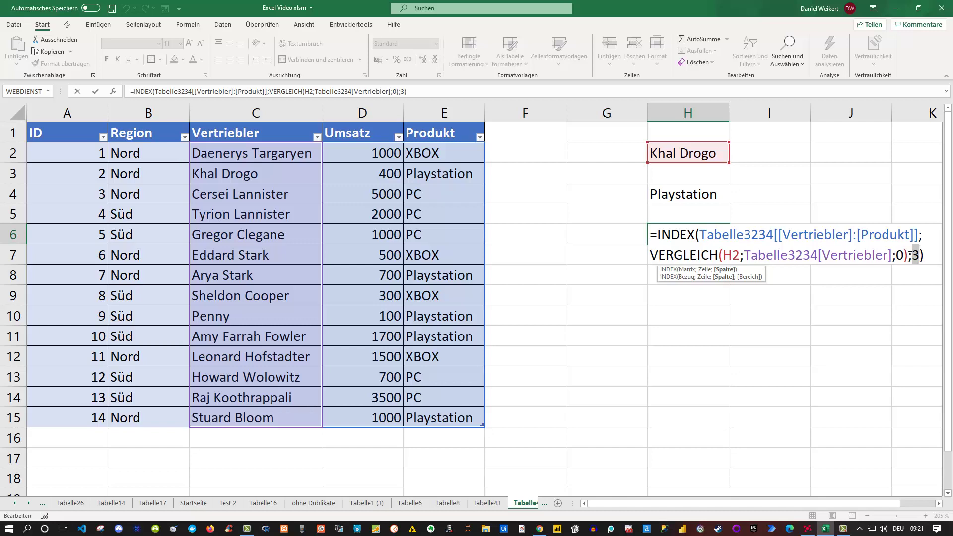
{"action": "left_click_drag", "start_coordinate": [908, 255], "coordinate": [652, 256]}
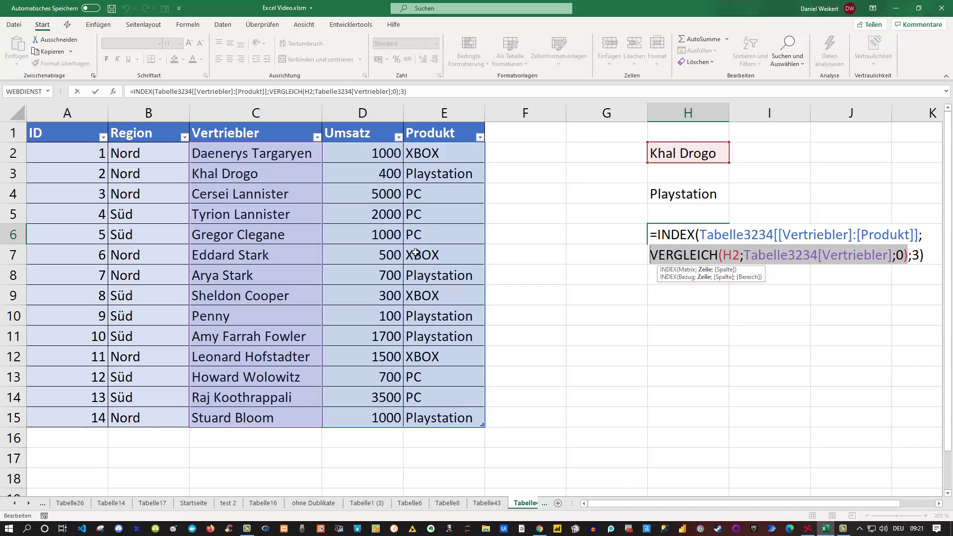
{"action": "left_click", "coordinate": [915, 255]}
{"action": "double_click", "coordinate": [915, 255]}
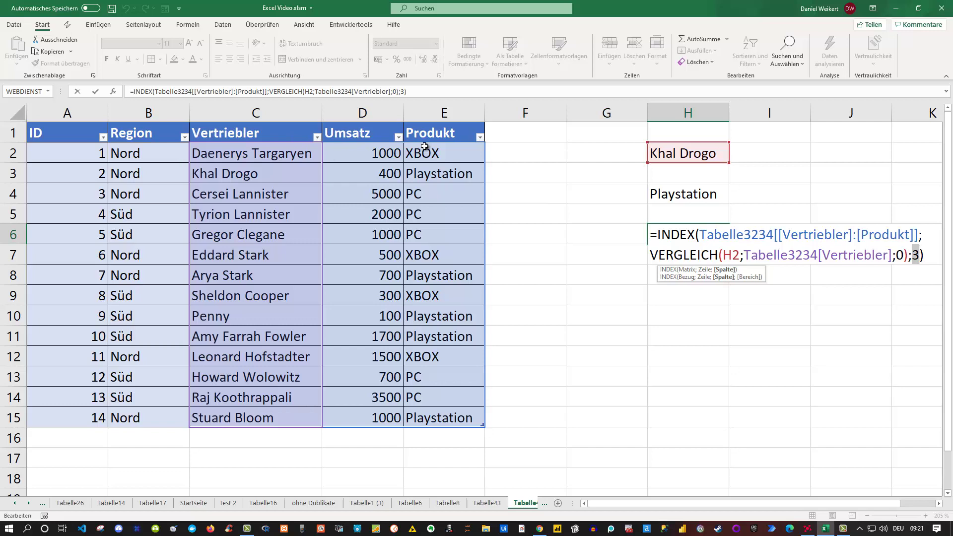
{"action": "key", "text": "ctrl+Return"}
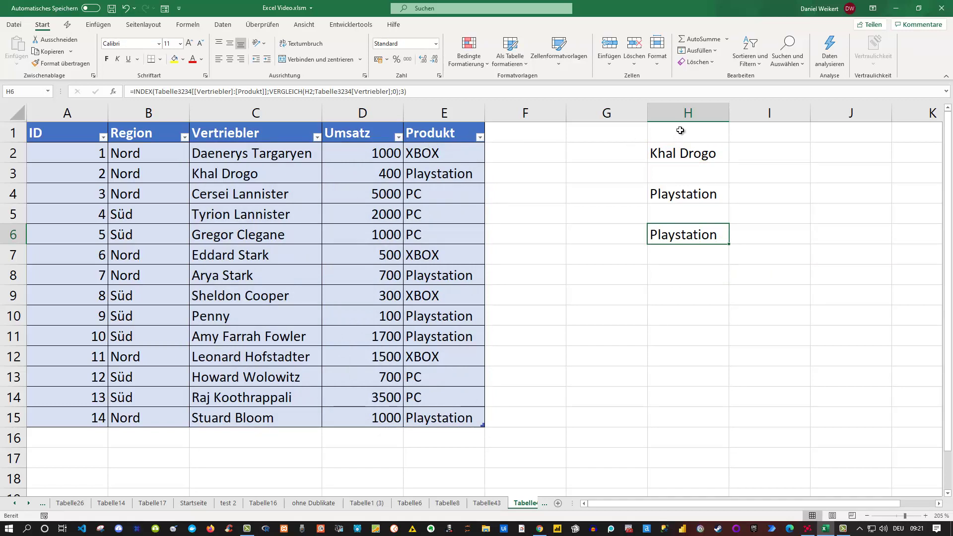
Replace the first name in H2 with * to make a wildcard surname pattern
{"action": "left_click", "coordinate": [681, 157]}
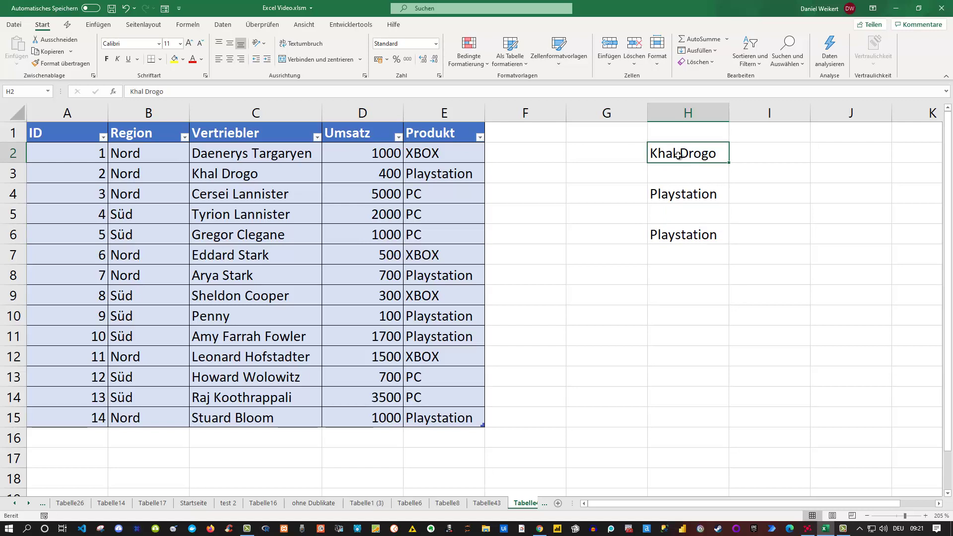
{"action": "double_click", "coordinate": [679, 155]}
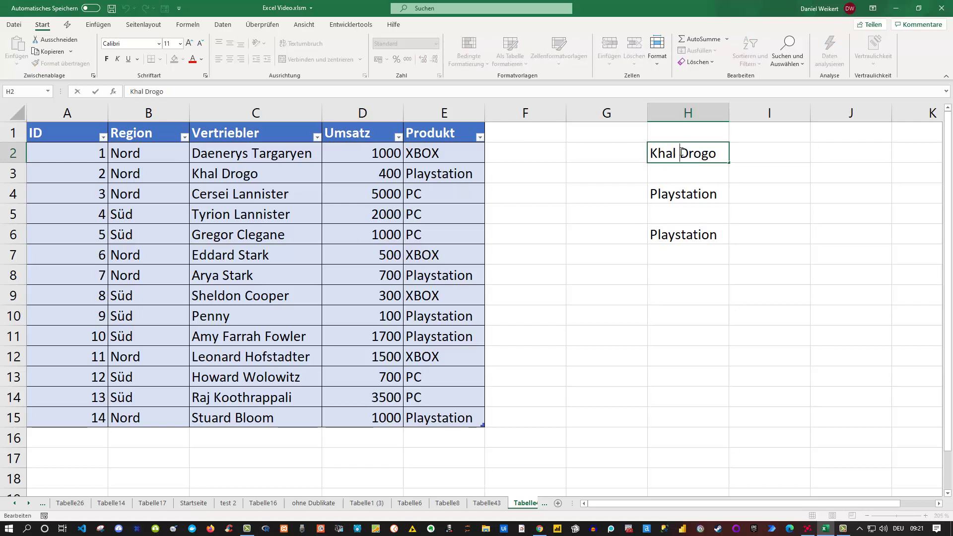
{"action": "left_click_drag", "start_coordinate": [680, 151], "coordinate": [642, 152]}
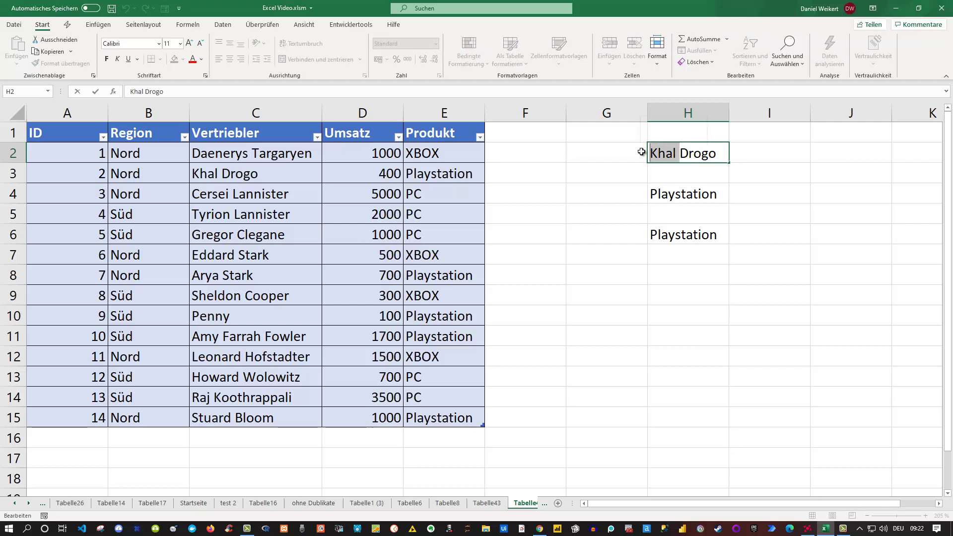
{"action": "key", "text": "BackSpace"}
{"action": "type", "text": "*"}
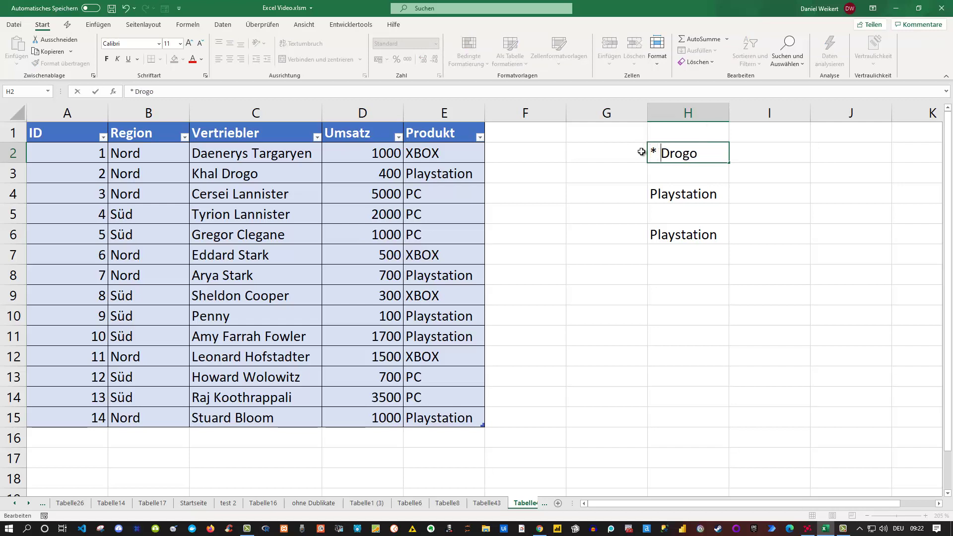
{"action": "key", "text": "Return"}
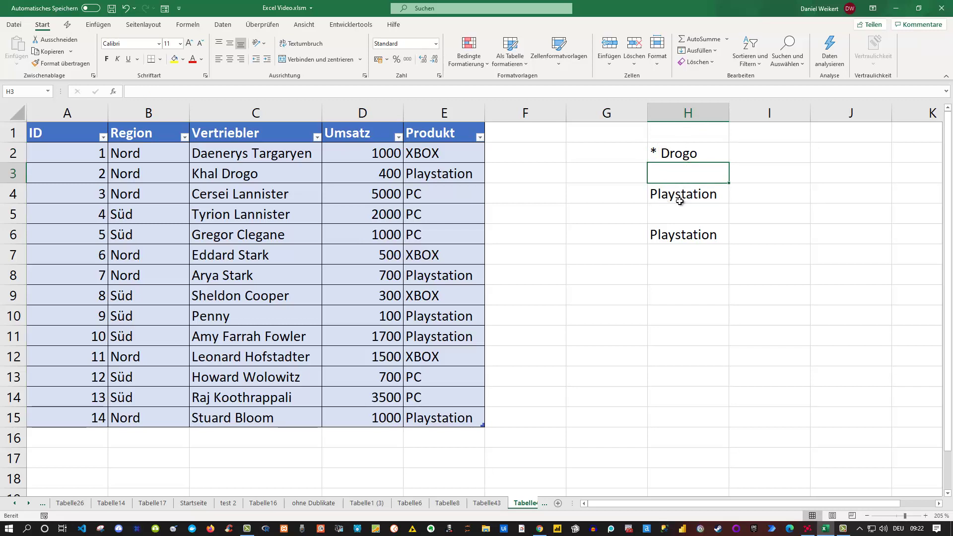
Change H2 to a first name followed by *, so H4 and H6 return PC
{"action": "left_click", "coordinate": [668, 154]}
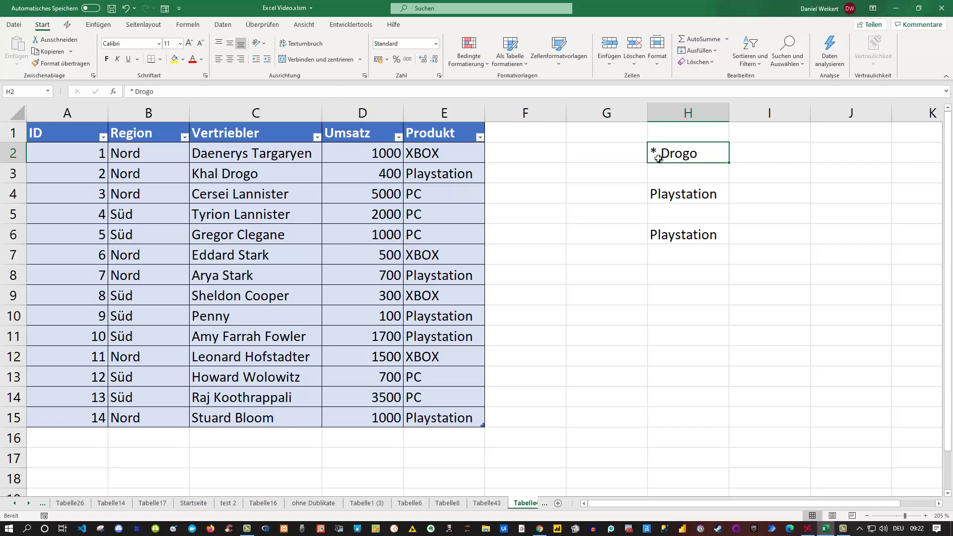
{"action": "left_click", "coordinate": [224, 179]}
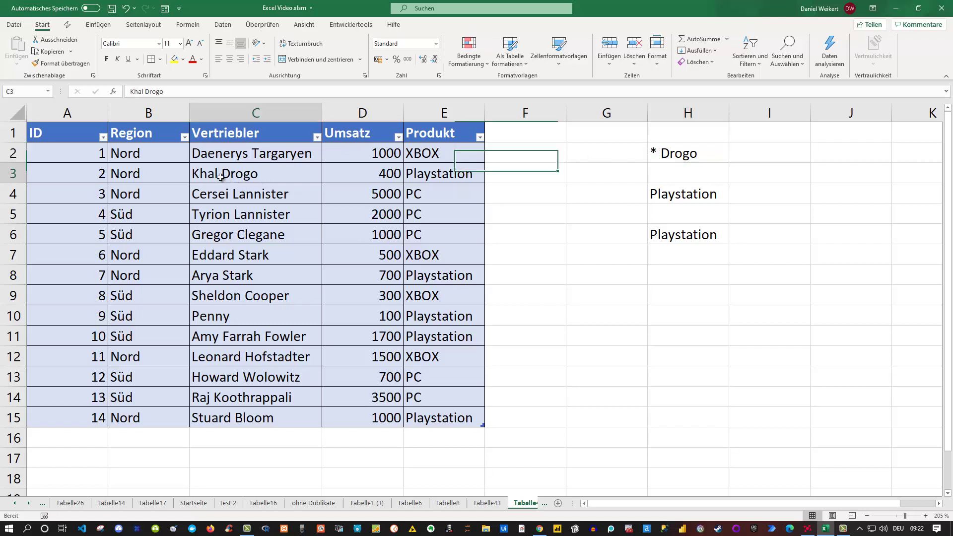
{"action": "left_click", "coordinate": [685, 156]}
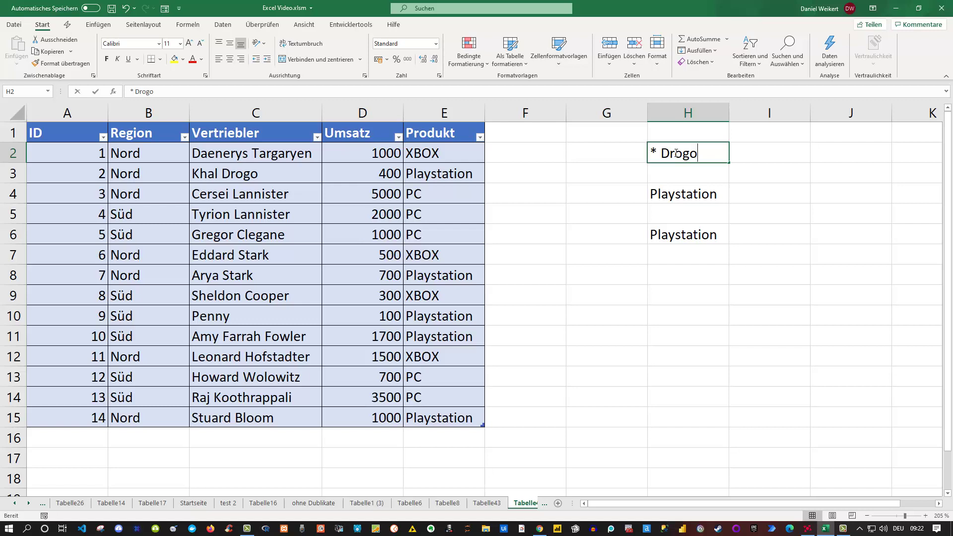
{"action": "type", "text": "Tyrion"}
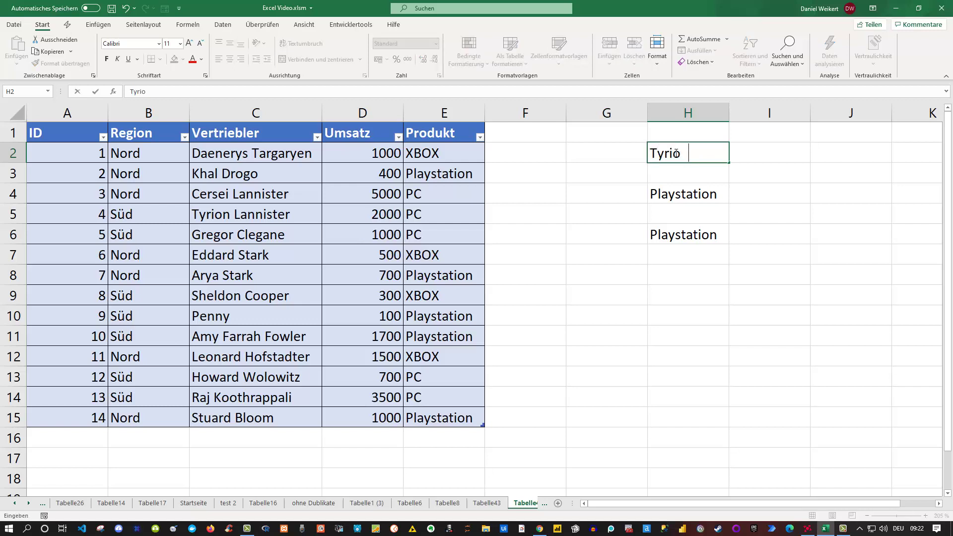
{"action": "type", "text": " *"}
{"action": "key", "text": "Return"}
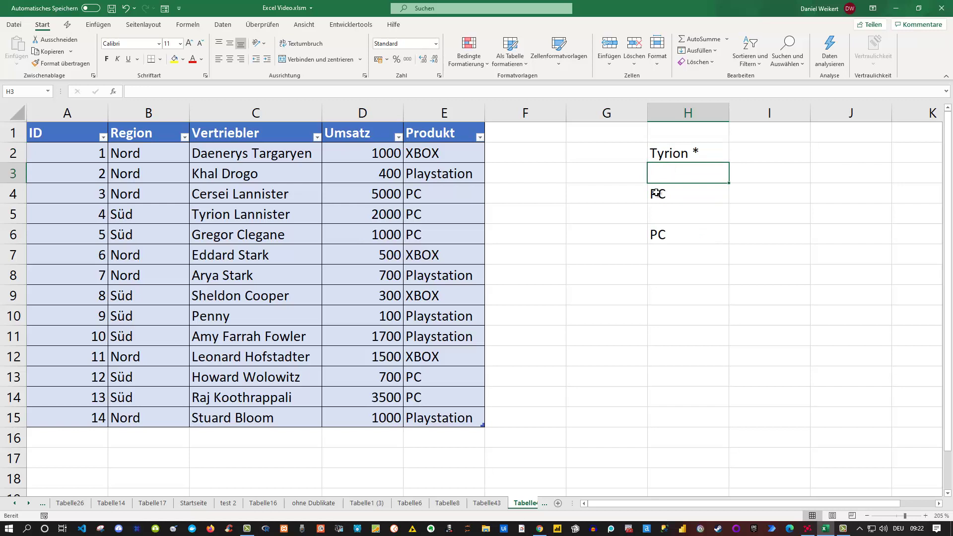
{"action": "left_click_drag", "start_coordinate": [235, 213], "coordinate": [436, 210]}
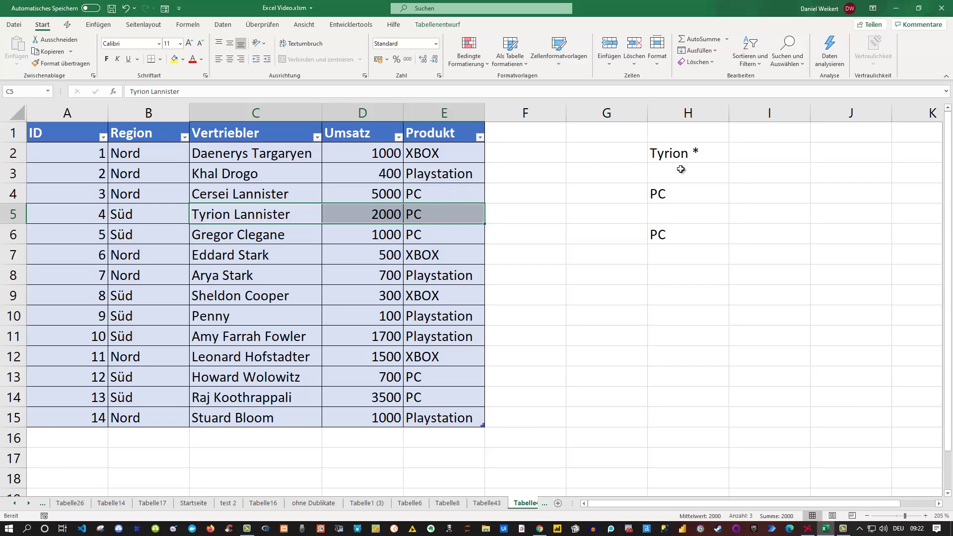
{"action": "left_click", "coordinate": [692, 192]}
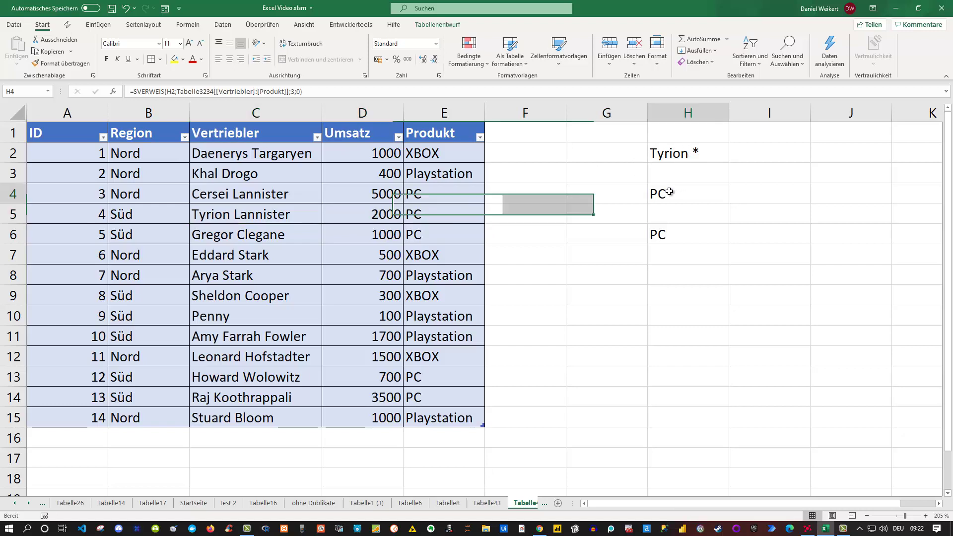
{"action": "double_click", "coordinate": [679, 194]}
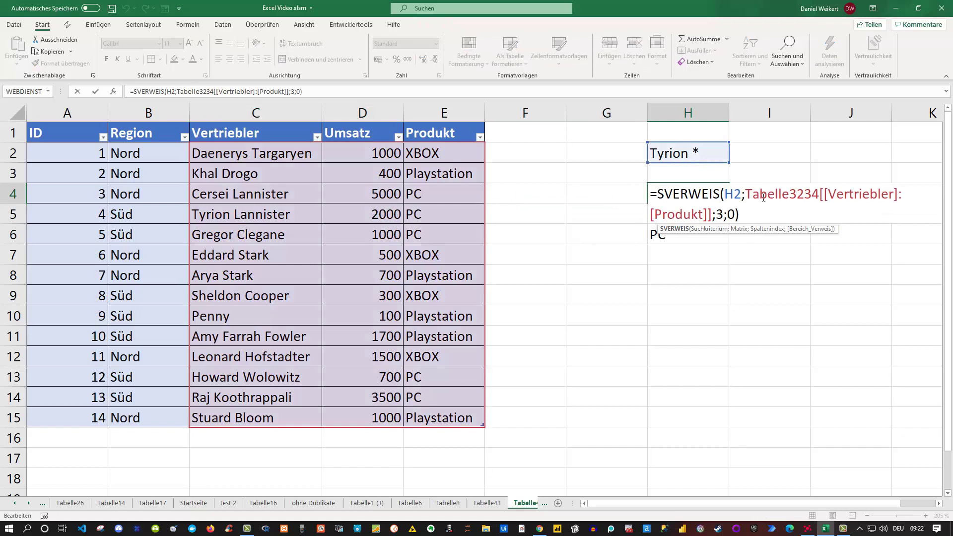
{"action": "key", "text": "Escape"}
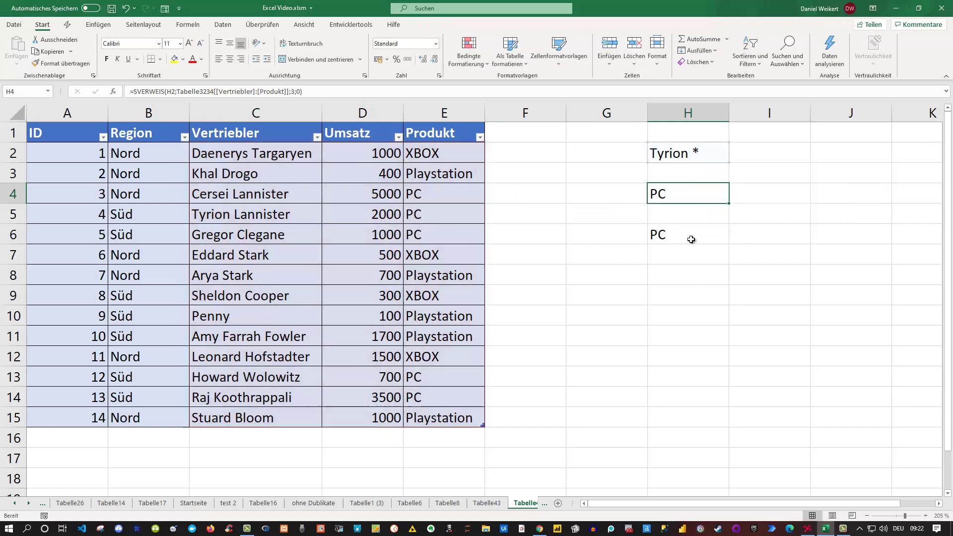
{"action": "left_click", "coordinate": [705, 238]}
{"action": "double_click", "coordinate": [692, 240]}
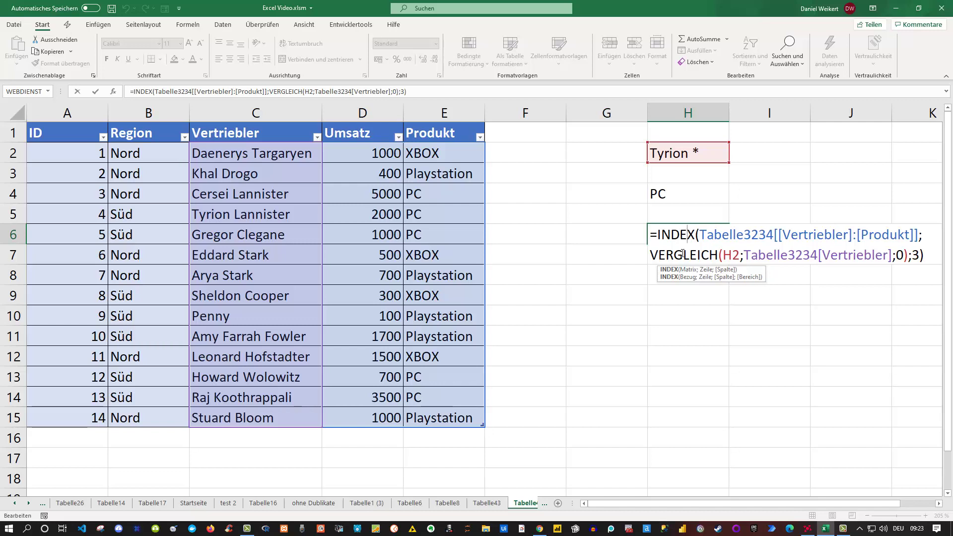
{"action": "key", "text": "Escape"}
{"action": "double_click", "coordinate": [665, 194]}
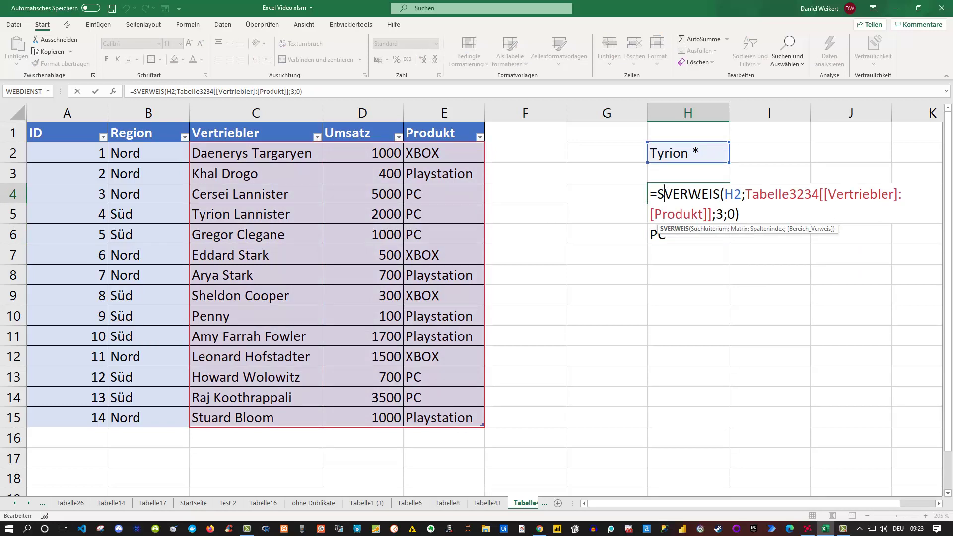
{"action": "key", "text": "Escape"}
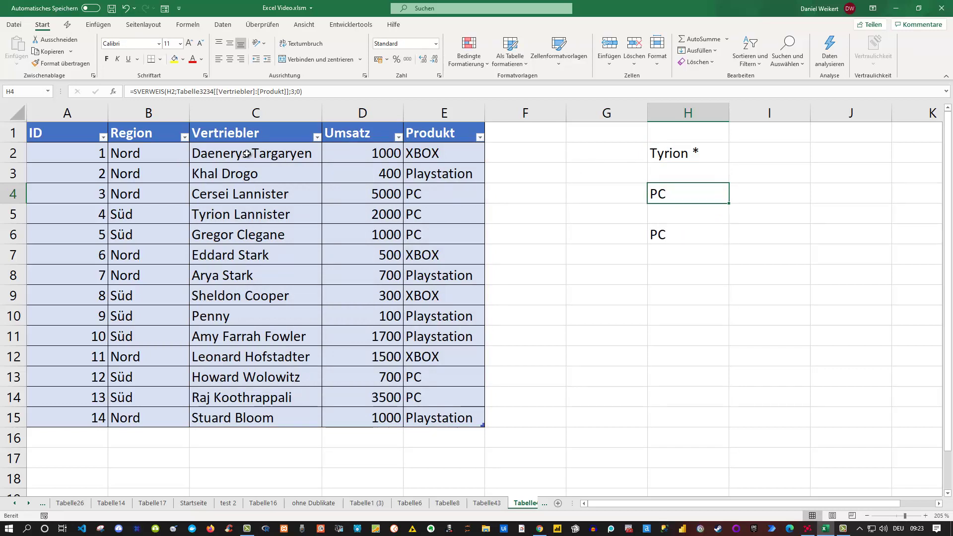
{"action": "left_click_drag", "start_coordinate": [246, 154], "coordinate": [446, 413]}
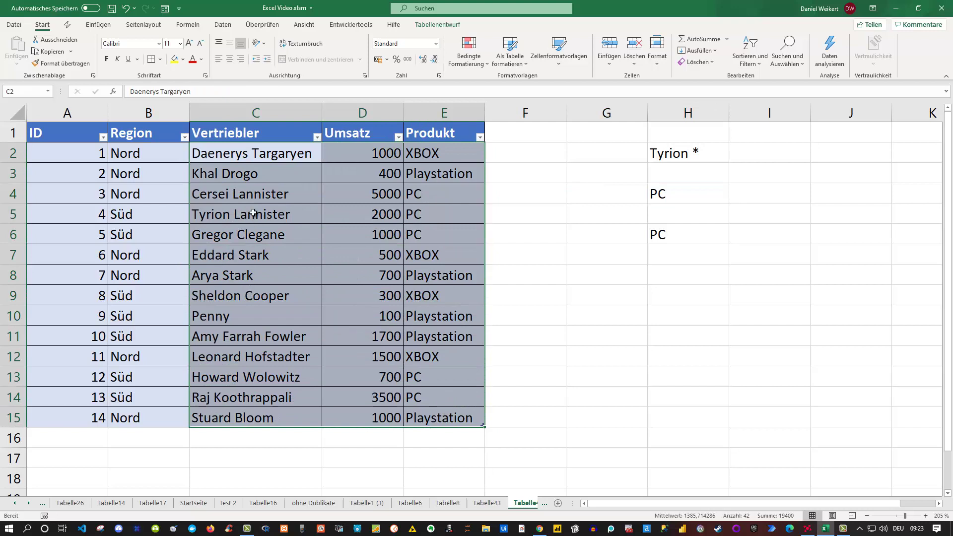
{"action": "left_click", "coordinate": [673, 239]}
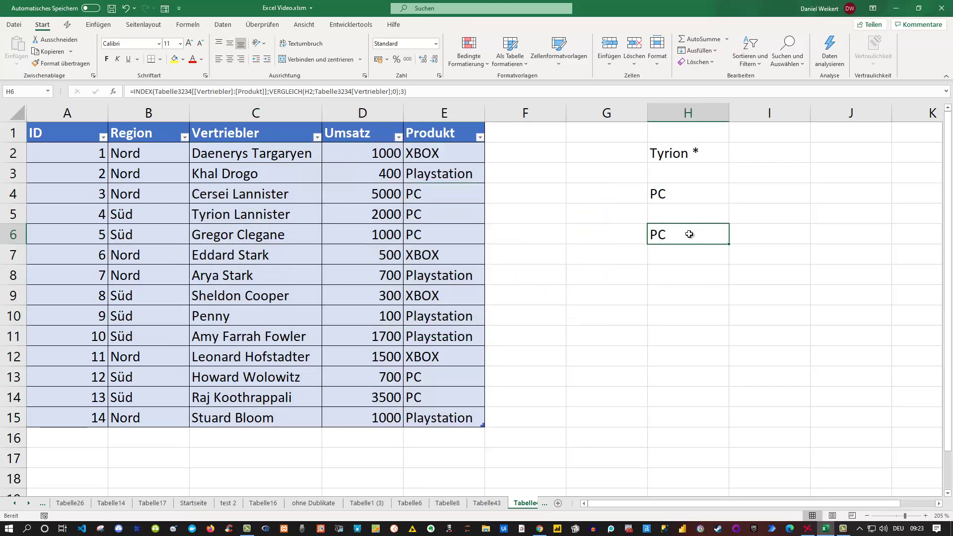
Start =INDEX( in H8 over the whole Tabelle3234 with a nested VERGLEICH(
{"action": "left_click", "coordinate": [669, 276]}
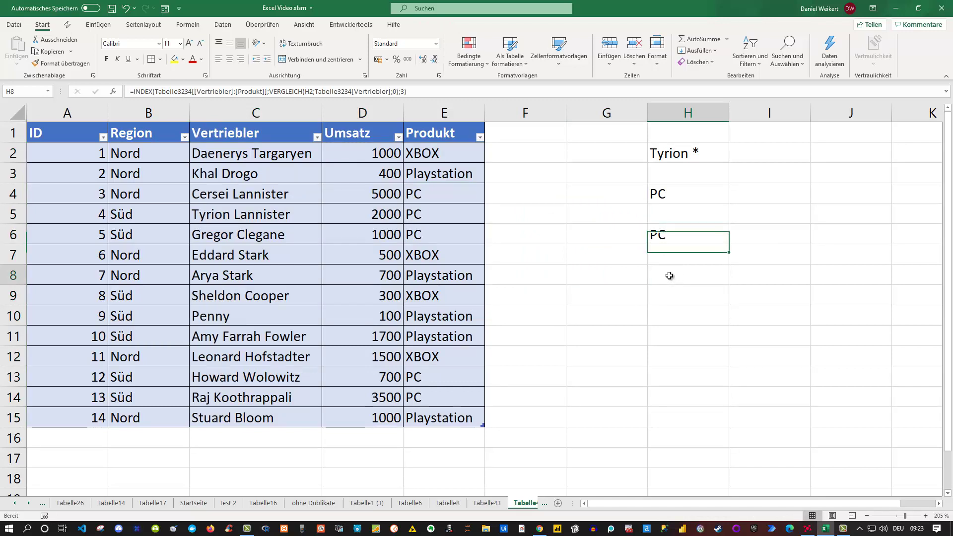
{"action": "type", "text": "="}
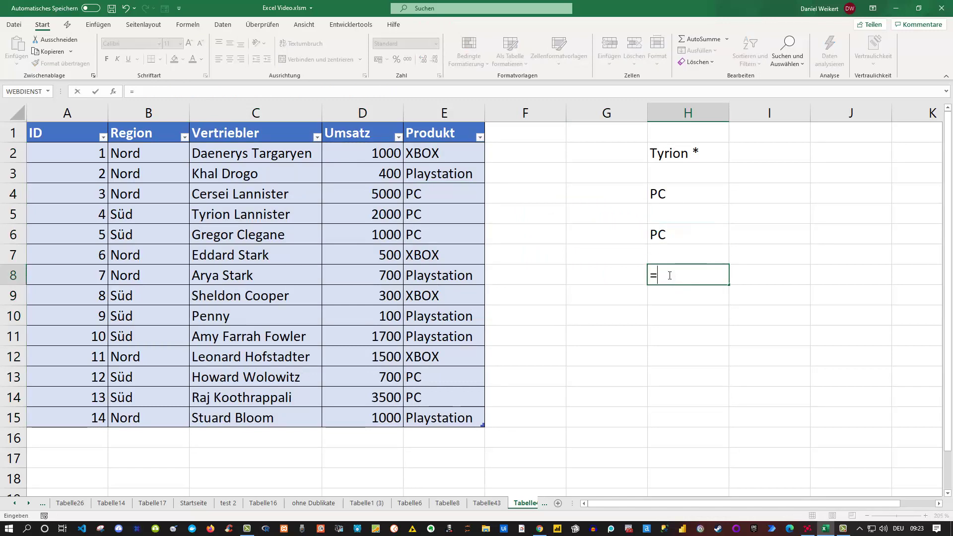
{"action": "type", "text": "in"}
{"action": "key", "text": "Tab"}
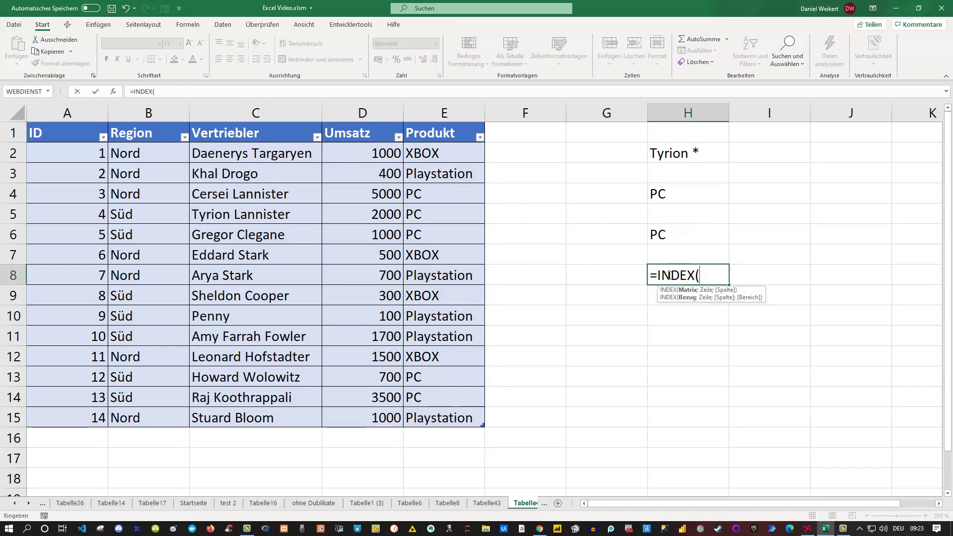
{"action": "mouse_move", "coordinate": [80, 152]}
{"action": "left_mouse_down"}
{"action": "mouse_move", "coordinate": [181, 159]}
{"action": "mouse_move", "coordinate": [440, 410]}
{"action": "left_mouse_up"}
{"action": "type", "text": ";"}
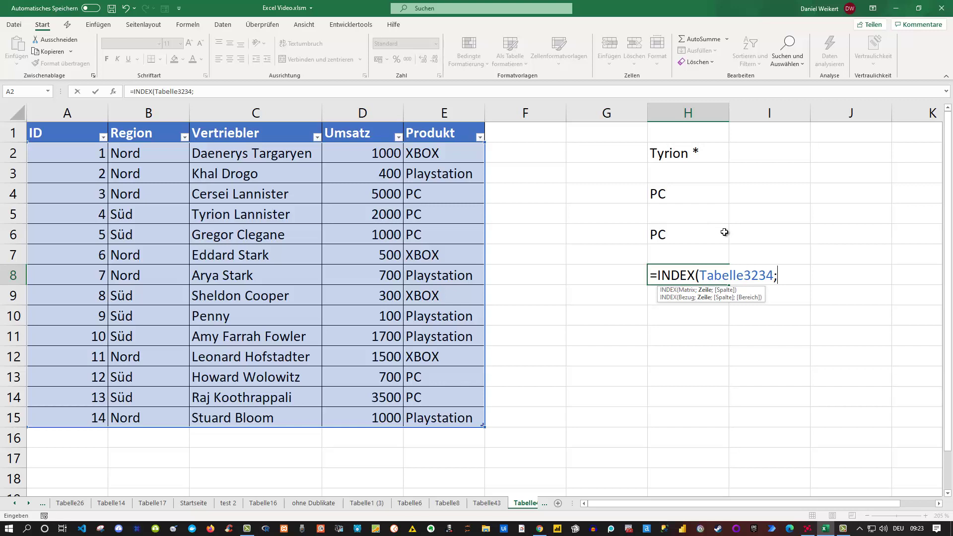
{"action": "type", "text": "ver"}
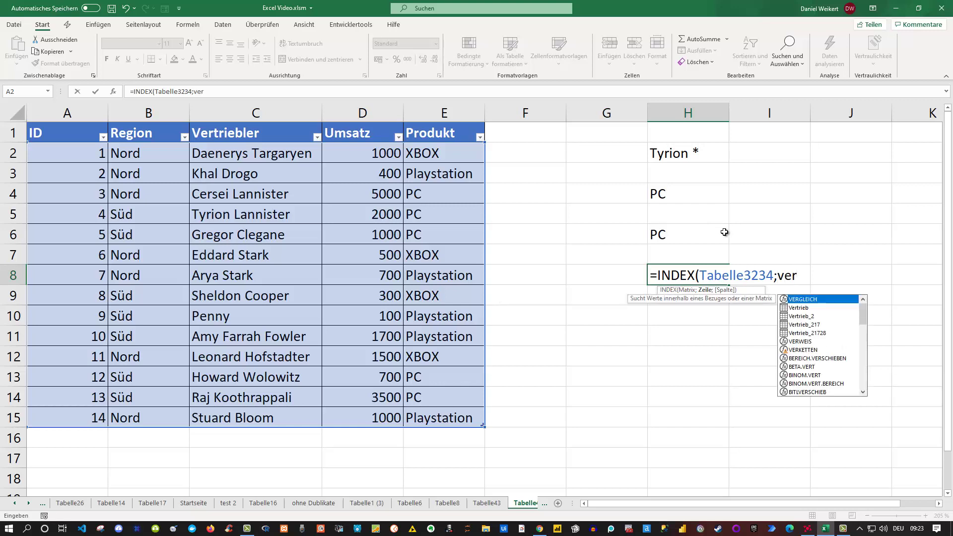
{"action": "key", "text": "Tab"}
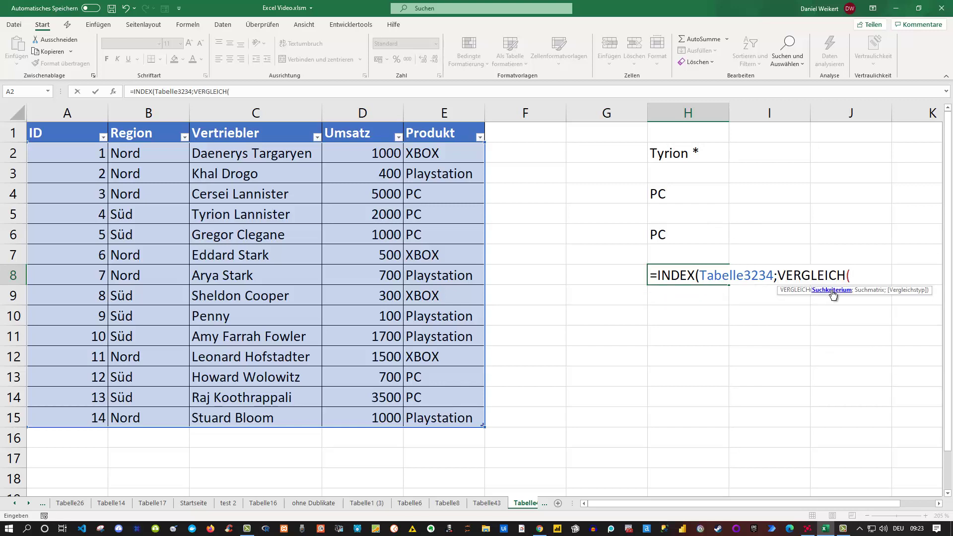
Finish H8 with VERGLEICH(H2;Tabelle3234[Vertriebler];0) and column 2, returning the region Süd
{"action": "left_click", "coordinate": [675, 154]}
{"action": "type", "text": ";"}
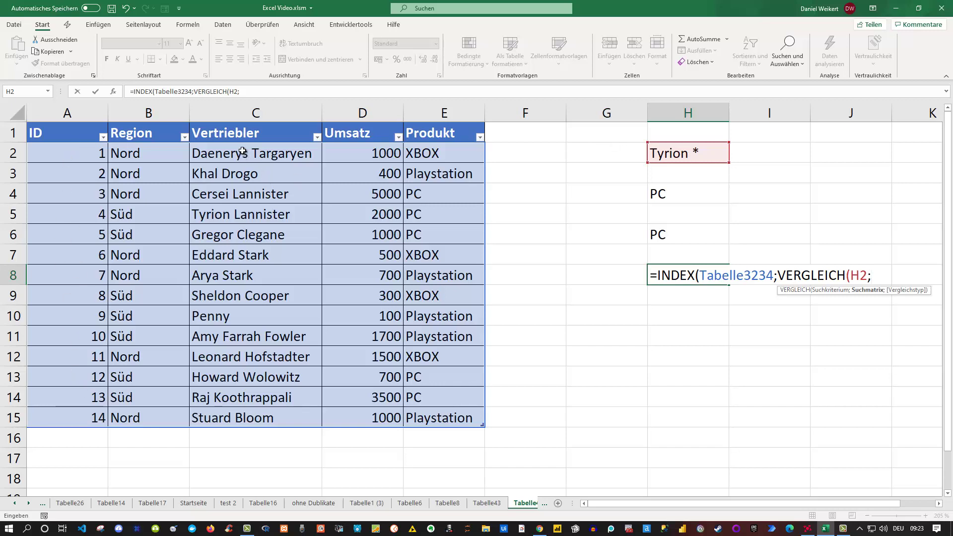
{"action": "left_click_drag", "start_coordinate": [245, 155], "coordinate": [262, 412]}
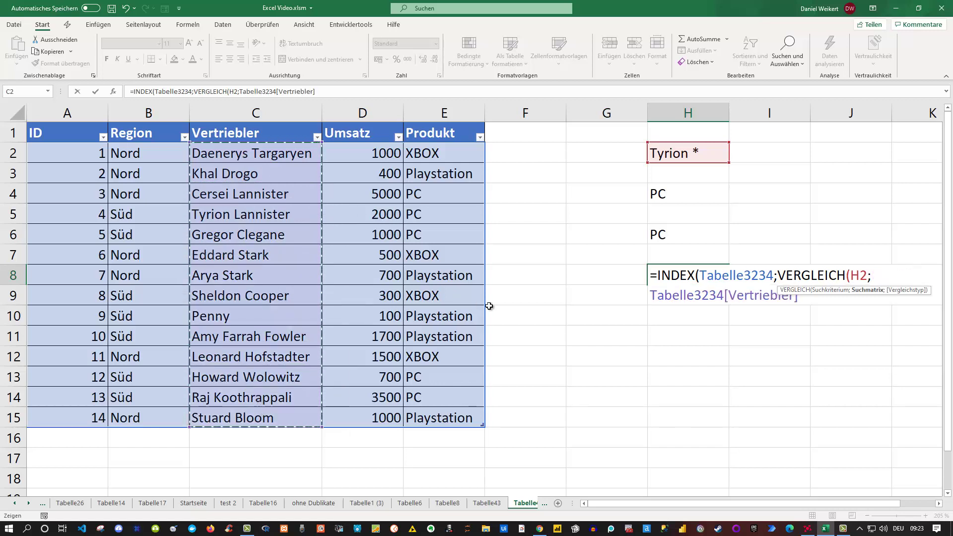
{"action": "type", "text": ";0"}
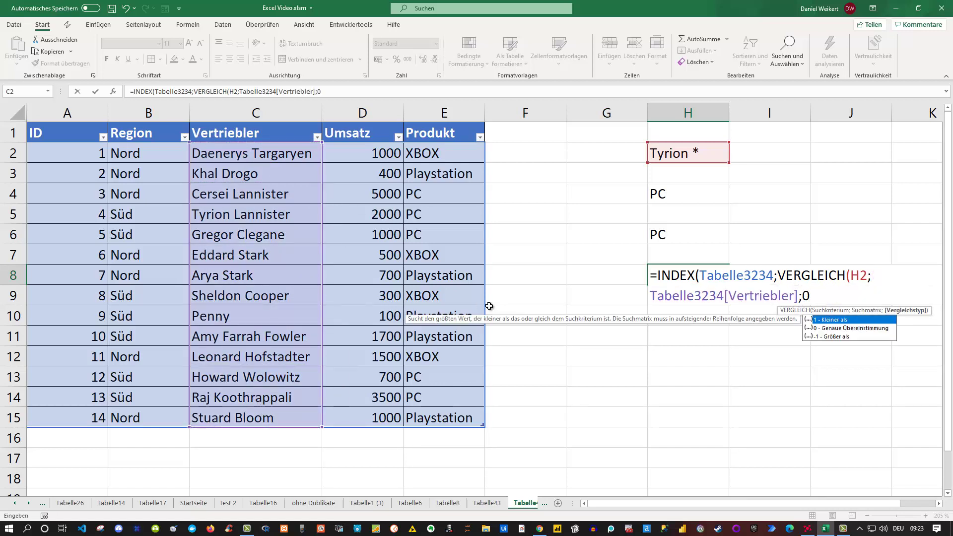
{"action": "type", "text": ")"}
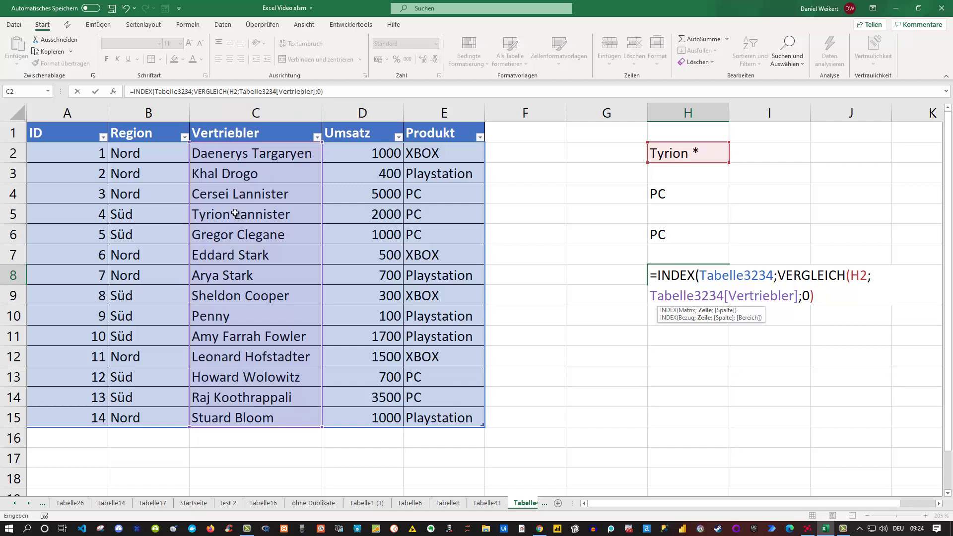
{"action": "type", "text": ";ver"}
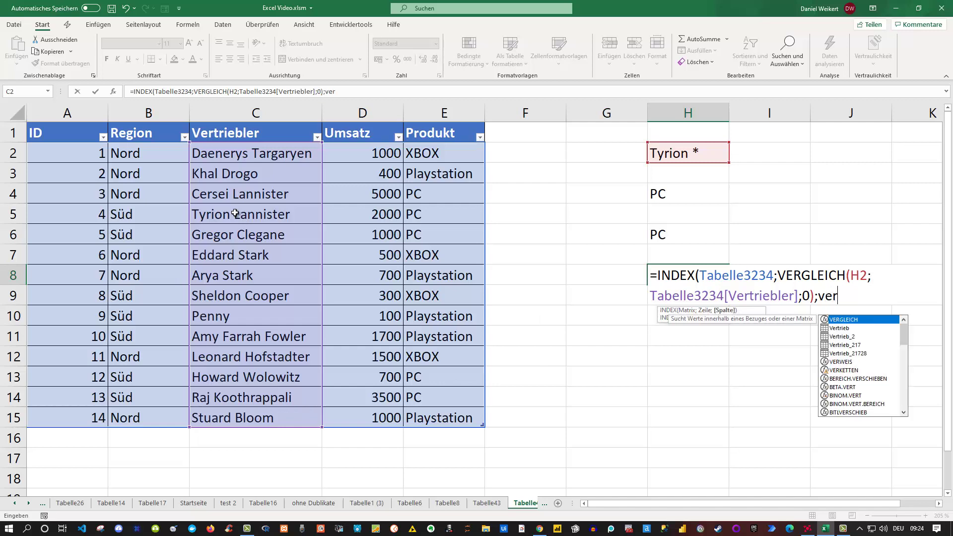
{"action": "key", "text": "BackSpace"}
{"action": "key", "text": "BackSpace"}
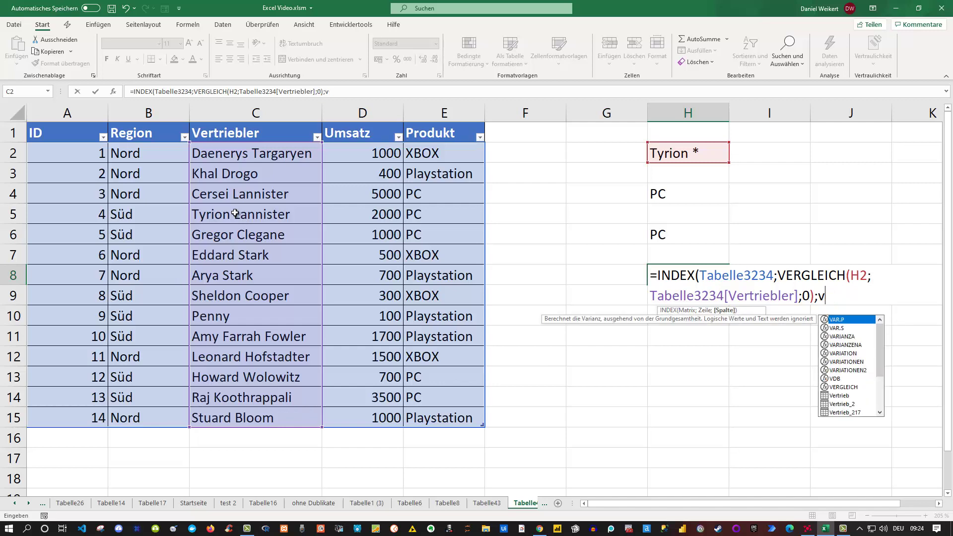
{"action": "key", "text": "BackSpace"}
{"action": "type", "text": "2"}
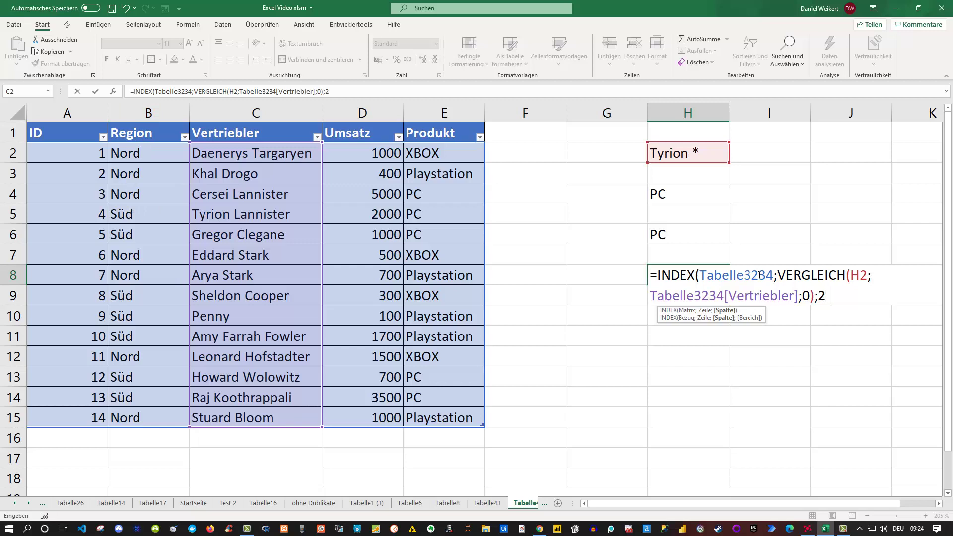
{"action": "type", "text": ")"}
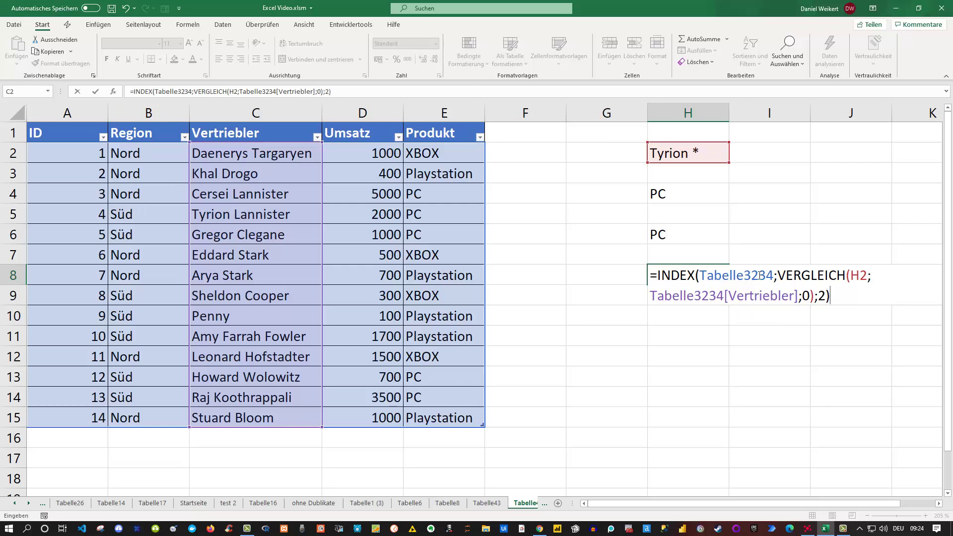
{"action": "key", "text": "Return"}
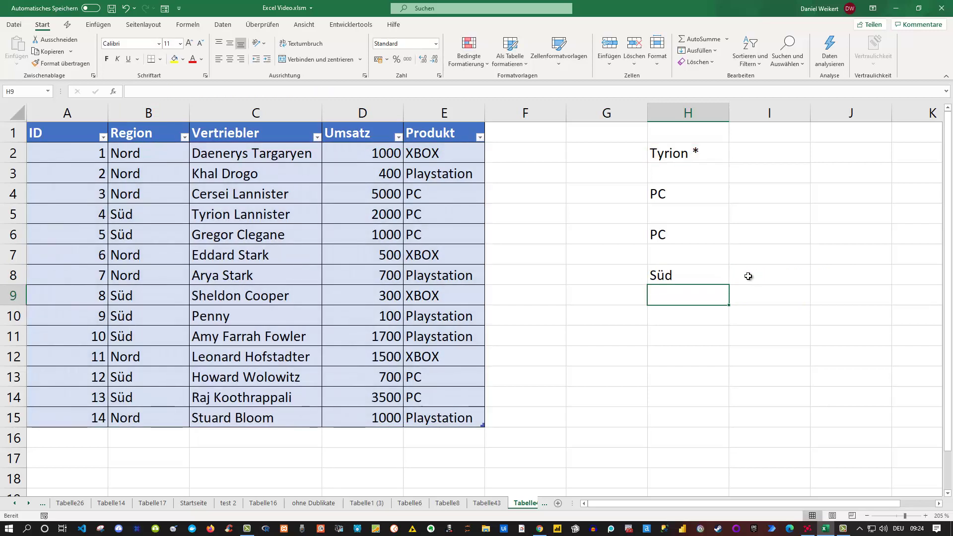
Check H8's Süd against the Region in the matched salesperson's row 5, then reselect H8
{"action": "left_click", "coordinate": [678, 276]}
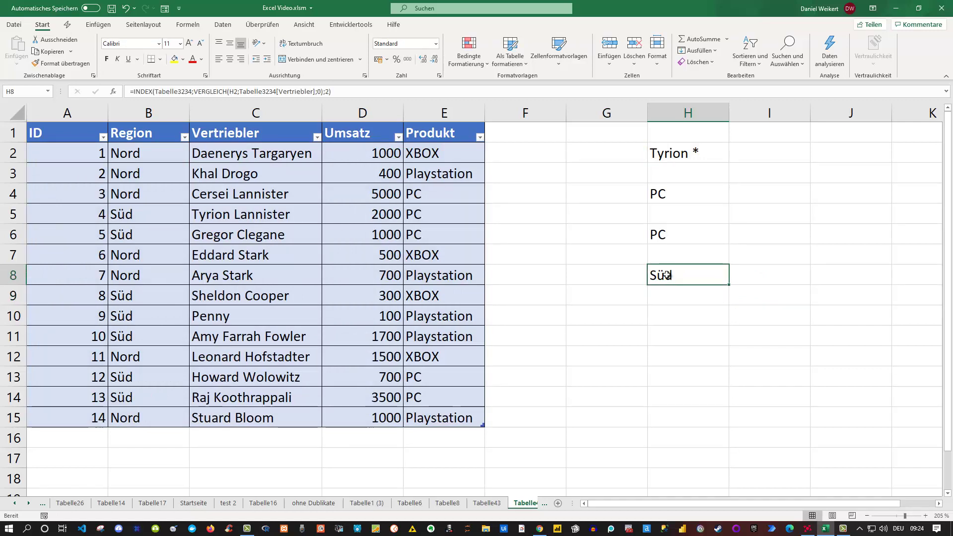
{"action": "left_click", "coordinate": [238, 219]}
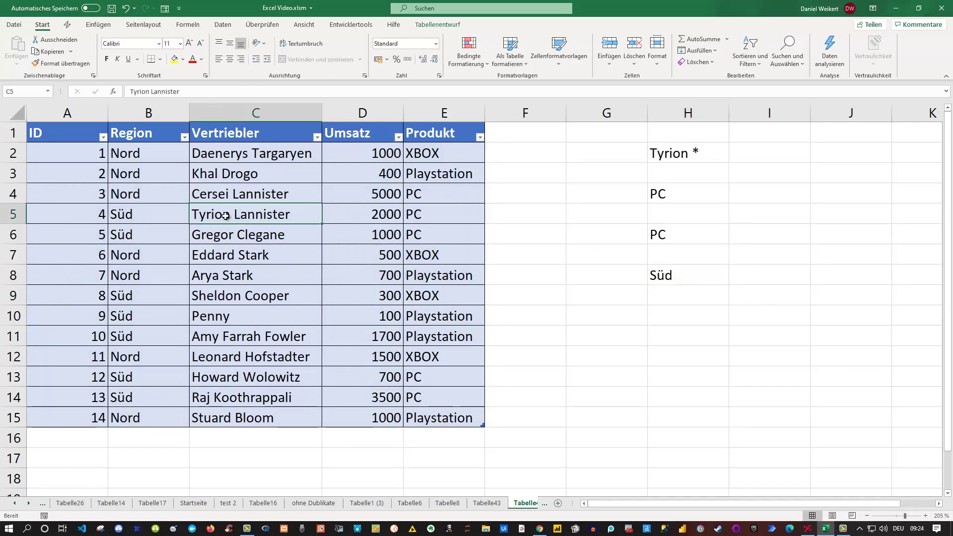
{"action": "left_click", "coordinate": [128, 214]}
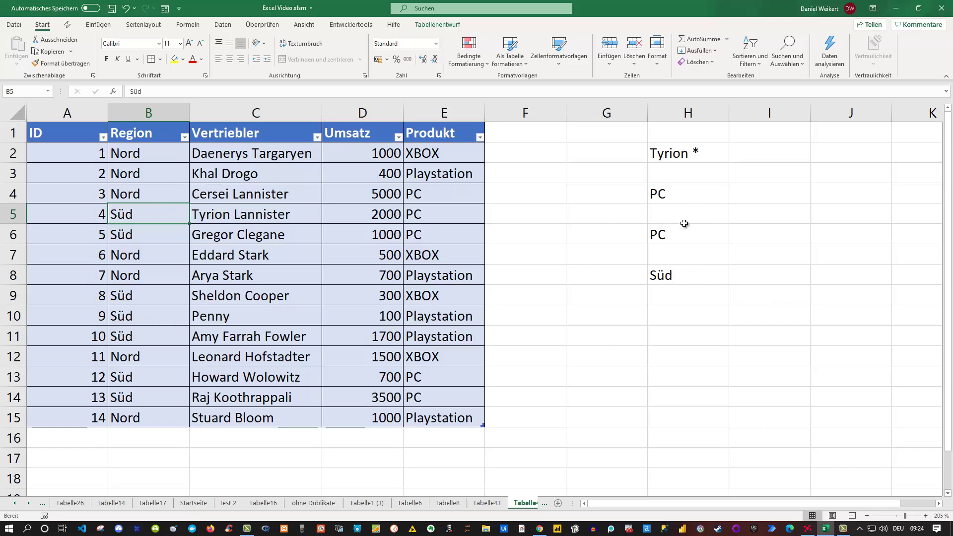
{"action": "left_click", "coordinate": [675, 275]}
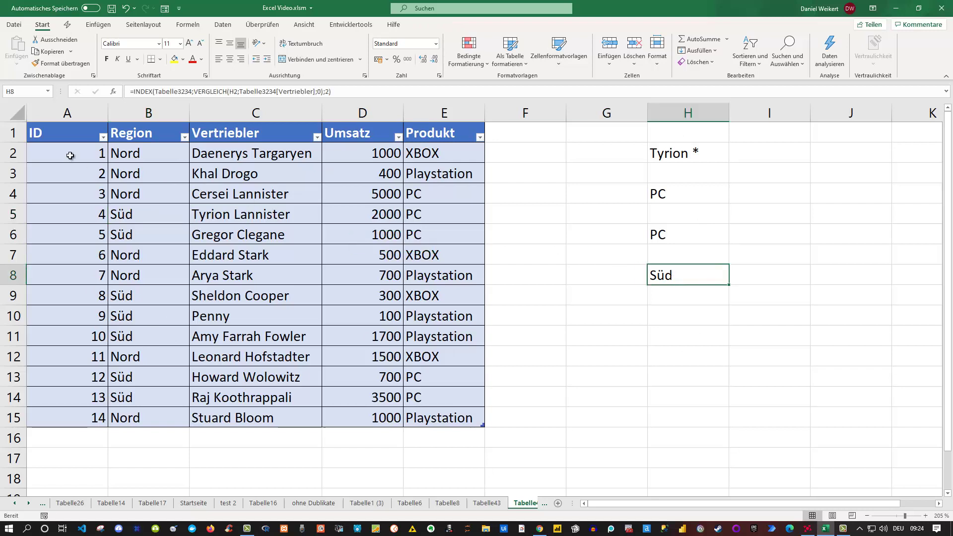